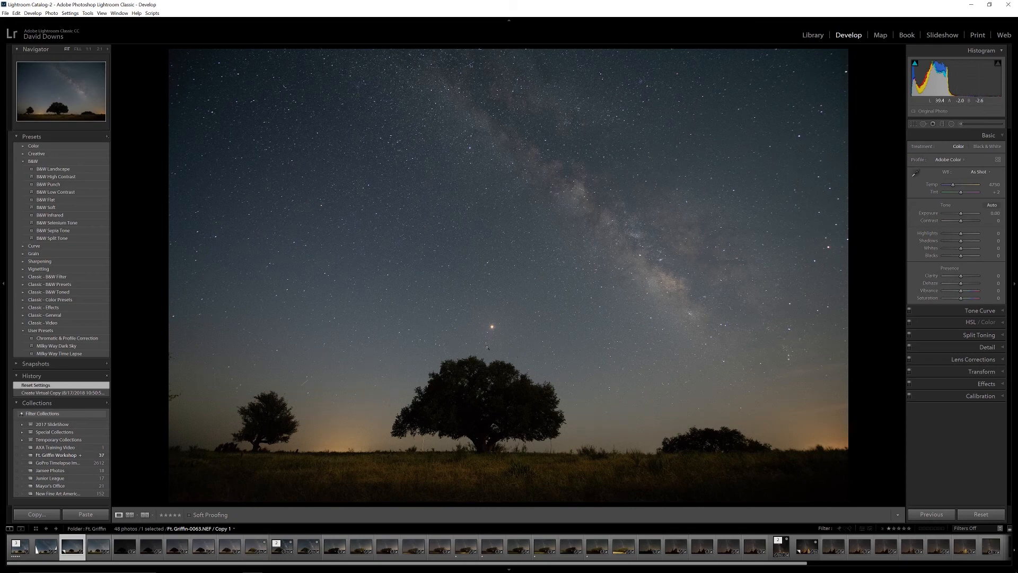
Enable Remove Chromatic Aberration and lens Profile Corrections for the virtual copy of the night-sky photo
{"action": "left_click", "coordinate": [424, 445]}
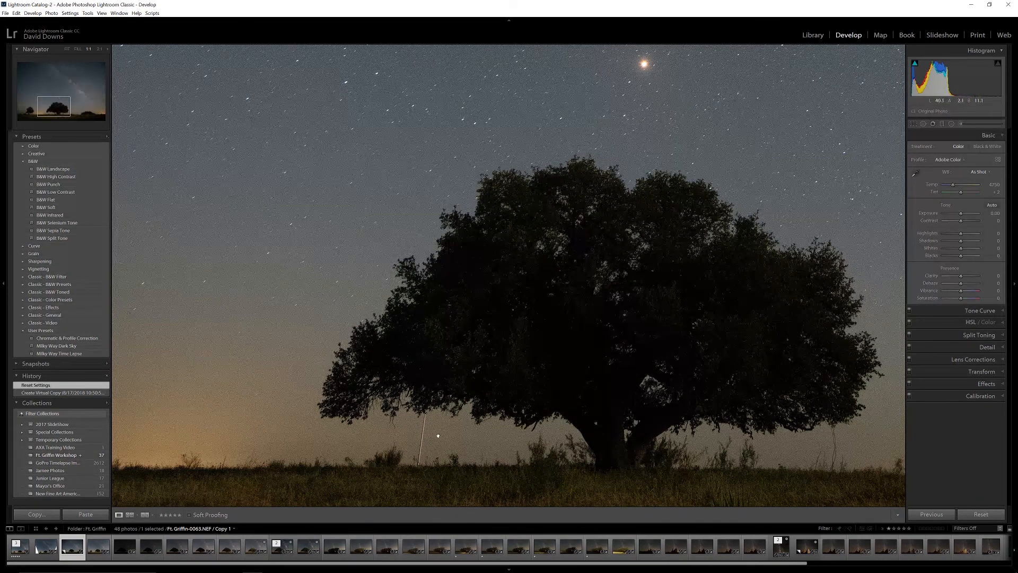
{"action": "left_click", "coordinate": [438, 436]}
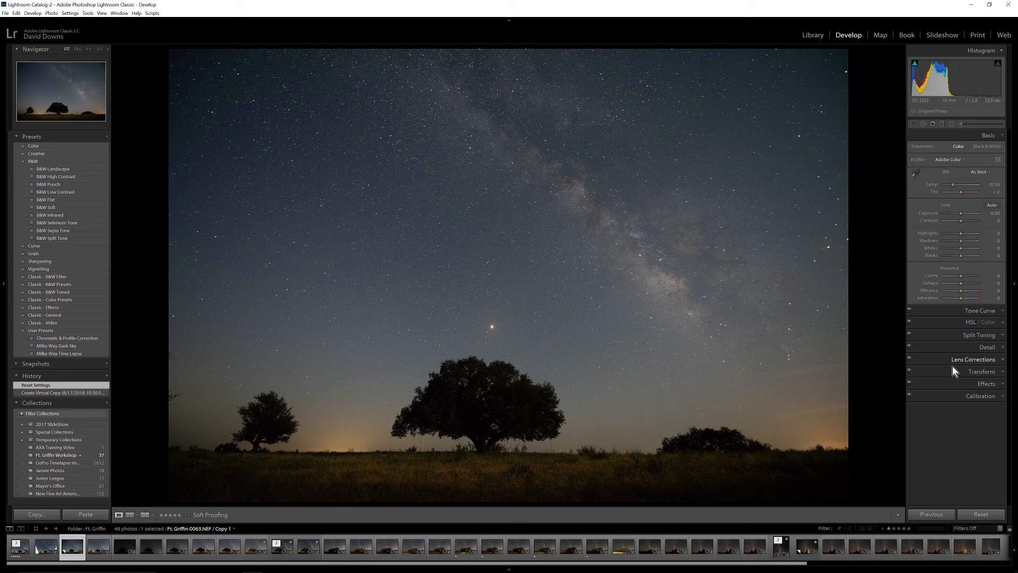
{"action": "left_click", "coordinate": [941, 357]}
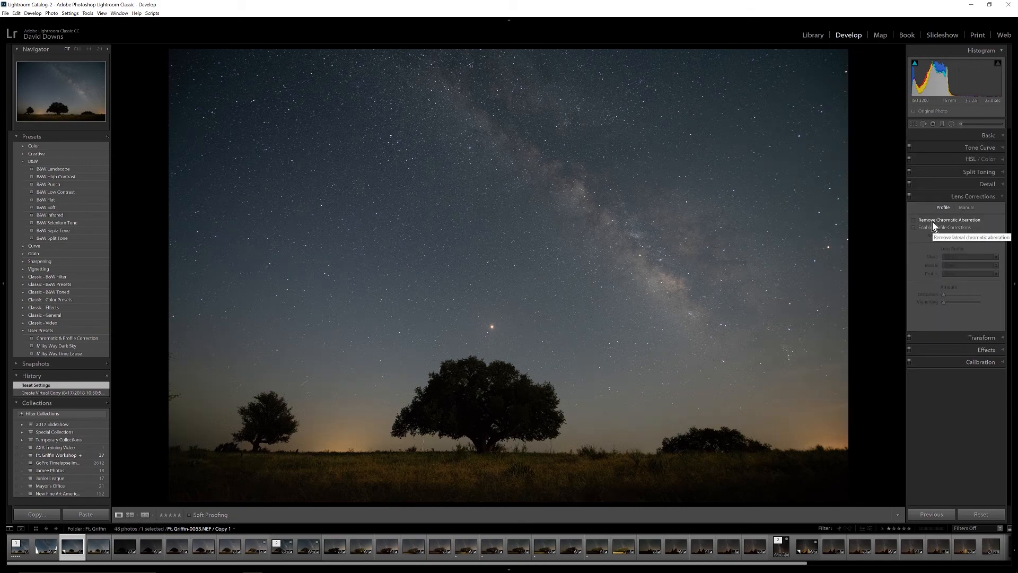
{"action": "left_click", "coordinate": [914, 220]}
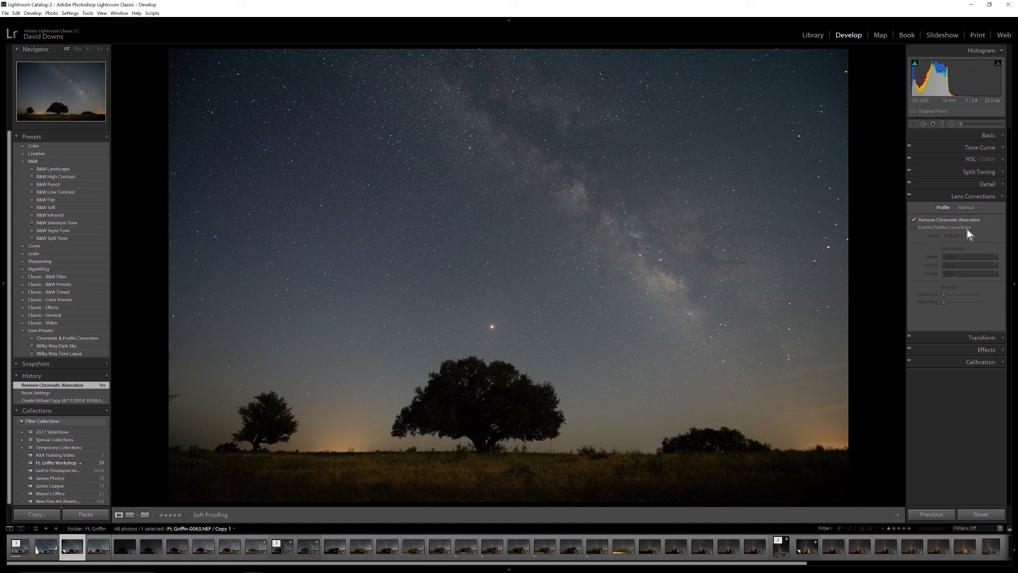
{"action": "left_click", "coordinate": [914, 228]}
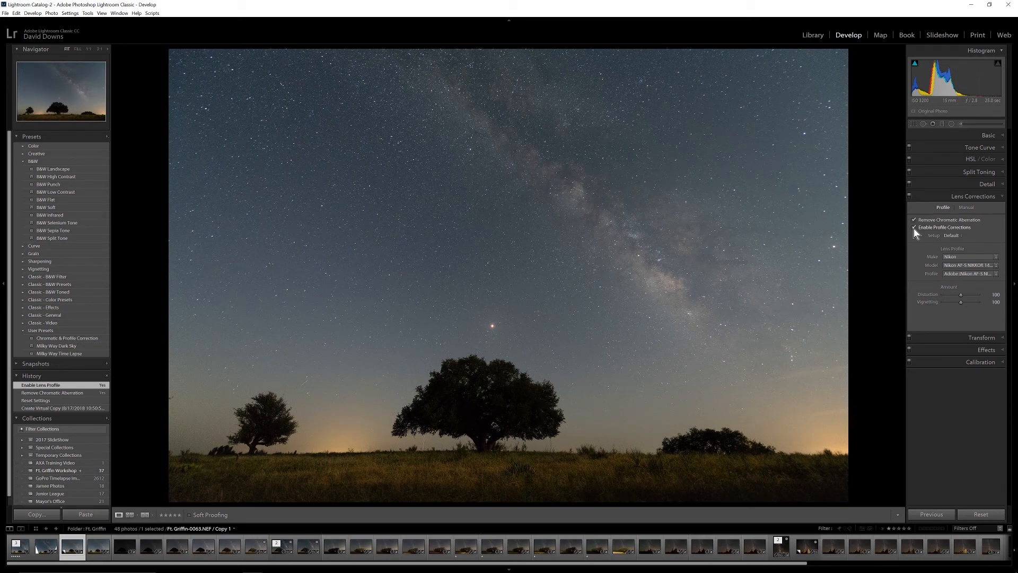
Toggle the lens profile corrections to compare the whole image and its lower corner close up, leaving them off
{"action": "left_click", "coordinate": [914, 229]}
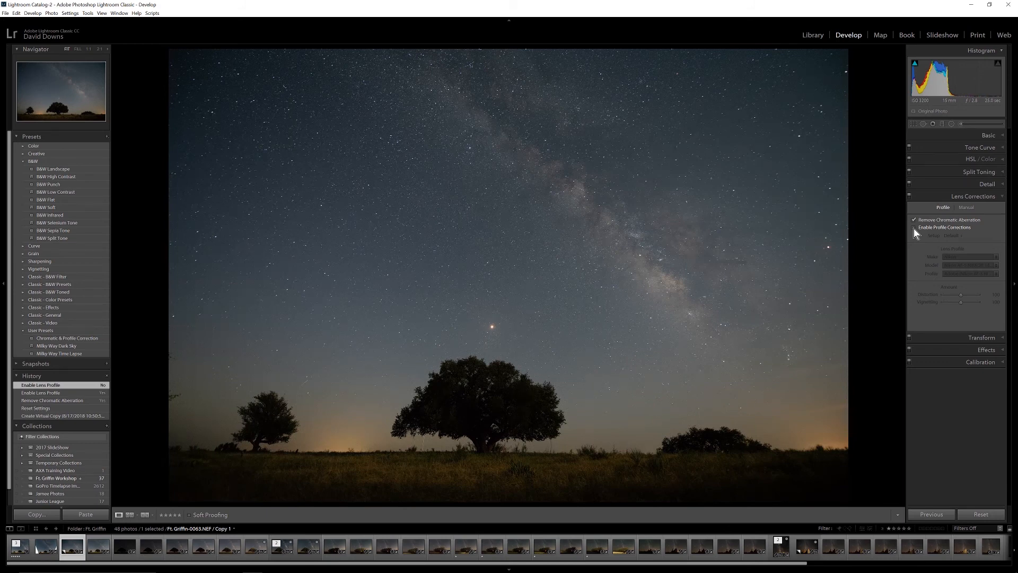
{"action": "left_click", "coordinate": [915, 228]}
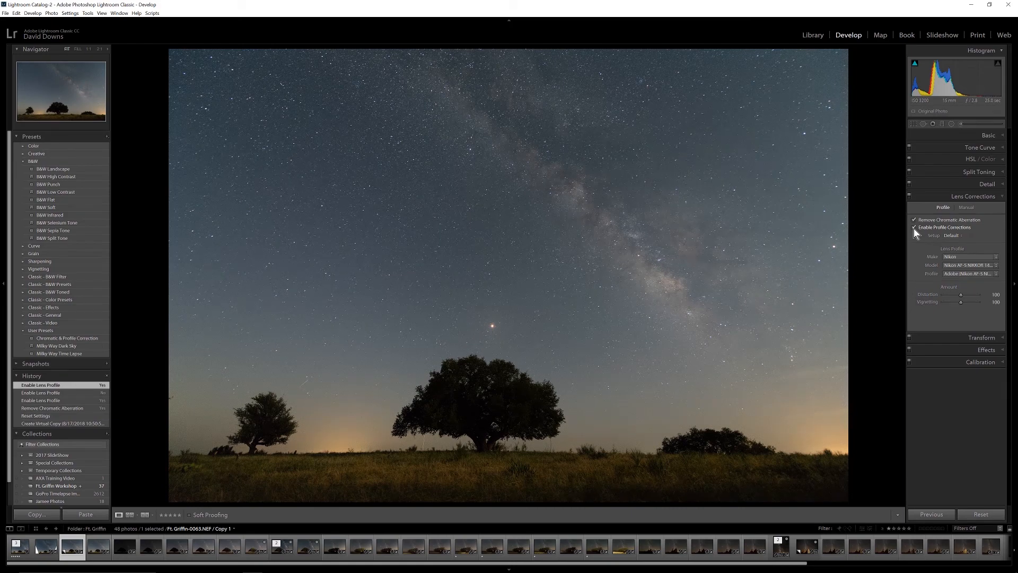
{"action": "left_click", "coordinate": [914, 228]}
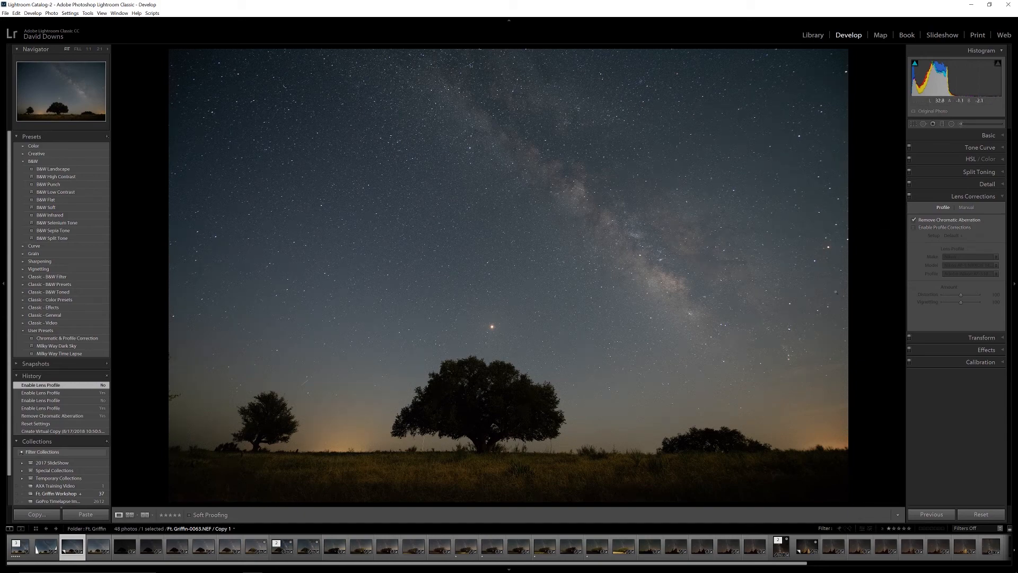
{"action": "left_click", "coordinate": [914, 228]}
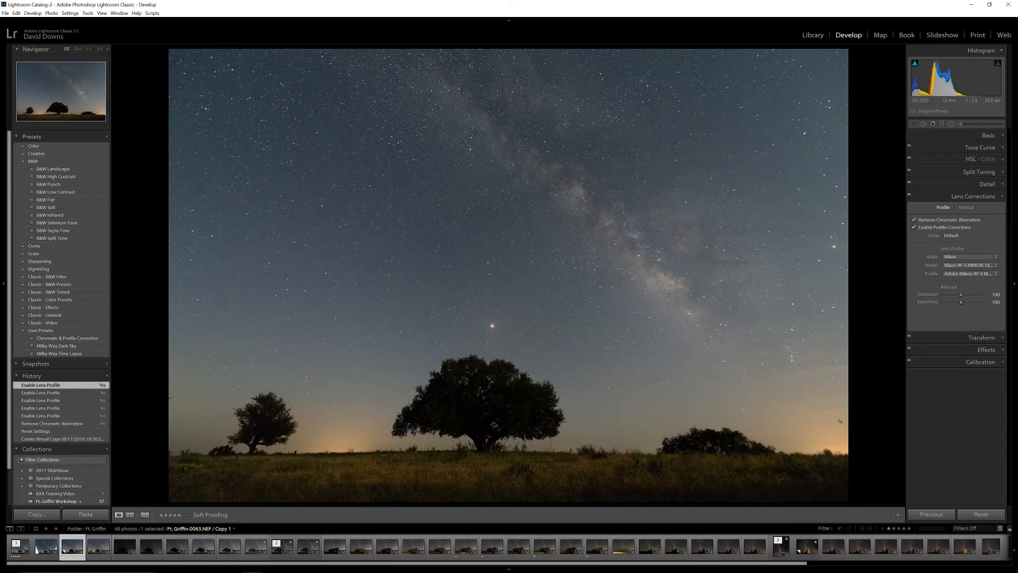
{"action": "left_click", "coordinate": [821, 423]}
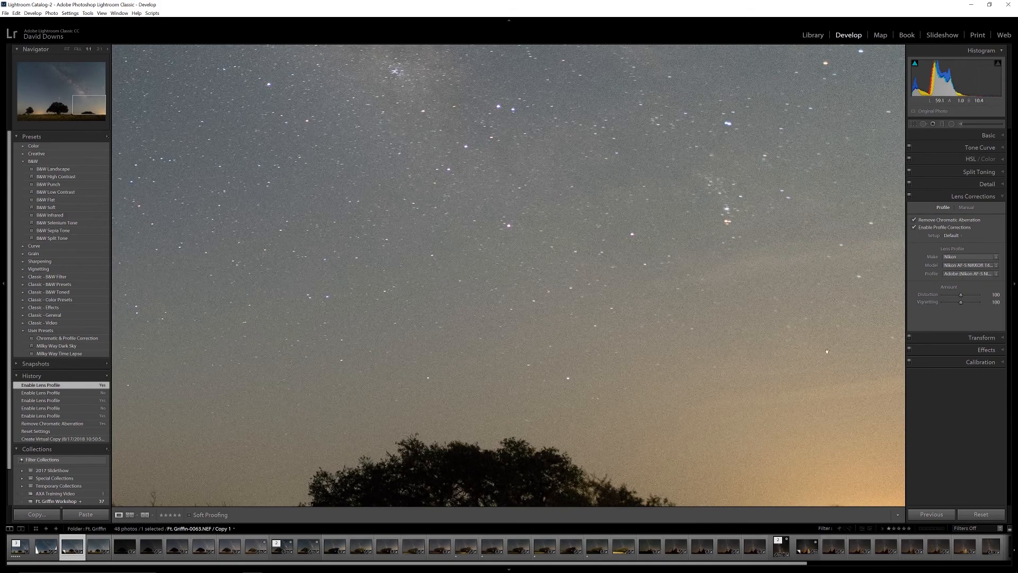
{"action": "left_click", "coordinate": [914, 228]}
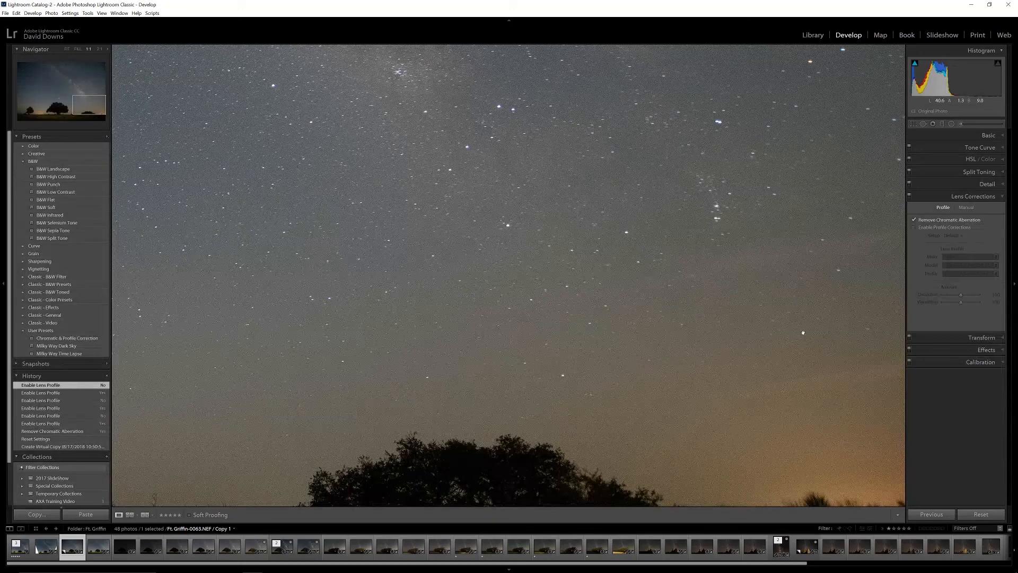
{"action": "left_click", "coordinate": [789, 324]}
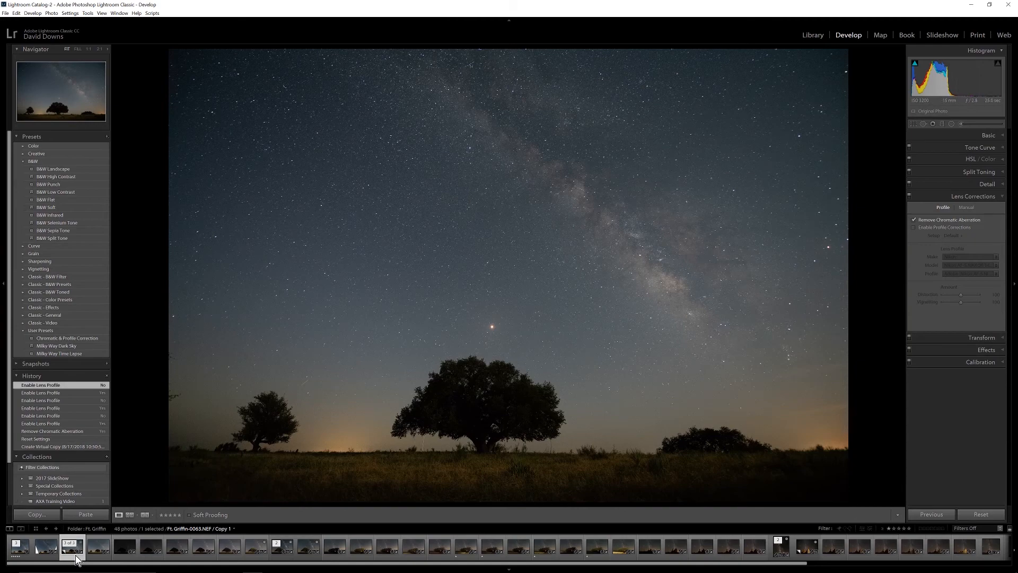
Switch to Ft.Griffin-0063.NEF and compare its import state with the Clarity +76 state from its history
{"action": "left_click", "coordinate": [53, 554]}
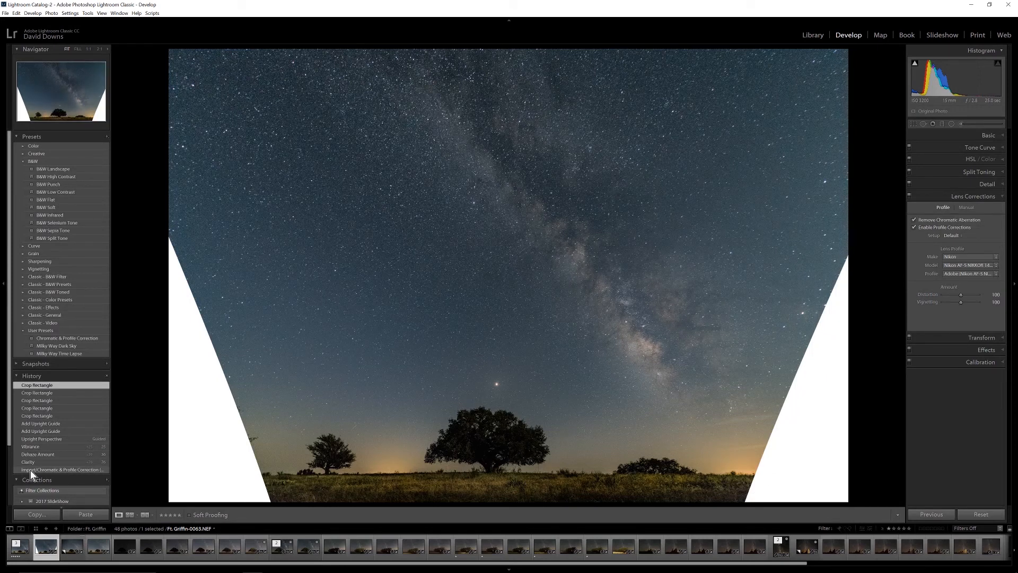
{"action": "mouse_move", "coordinate": [55, 469]}
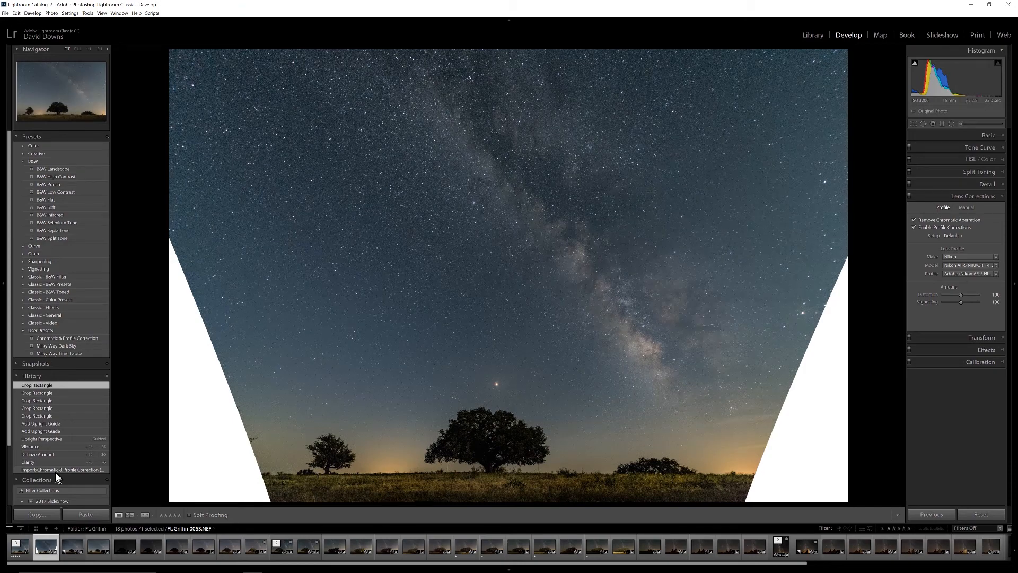
{"action": "left_click", "coordinate": [77, 470]}
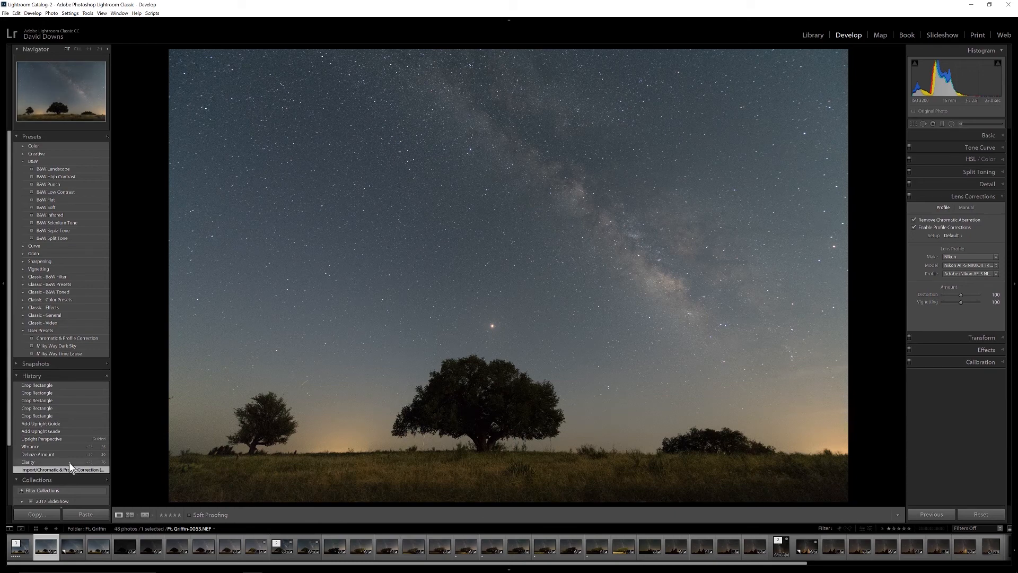
{"action": "left_click", "coordinate": [69, 463]}
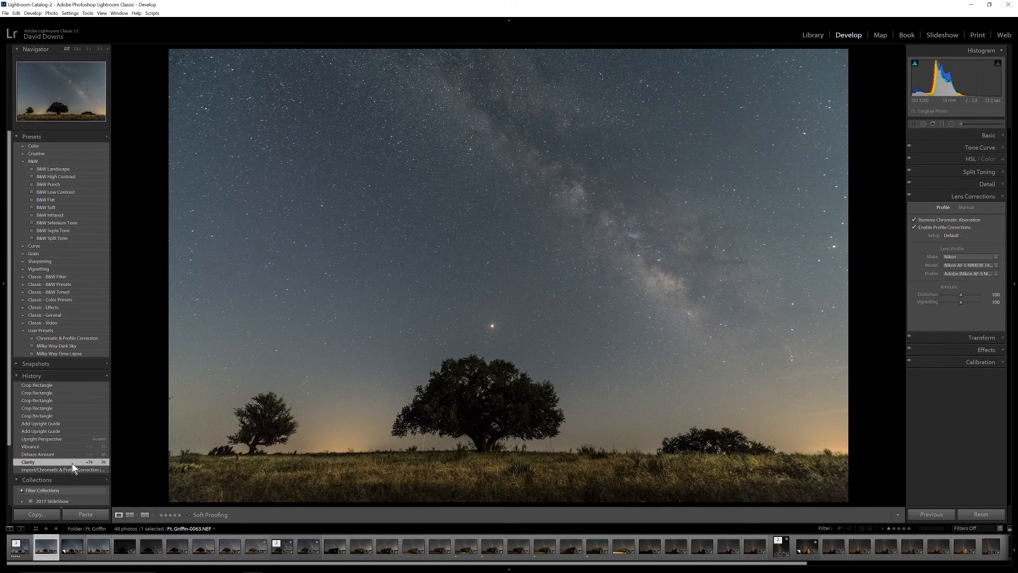
{"action": "left_click", "coordinate": [959, 135]}
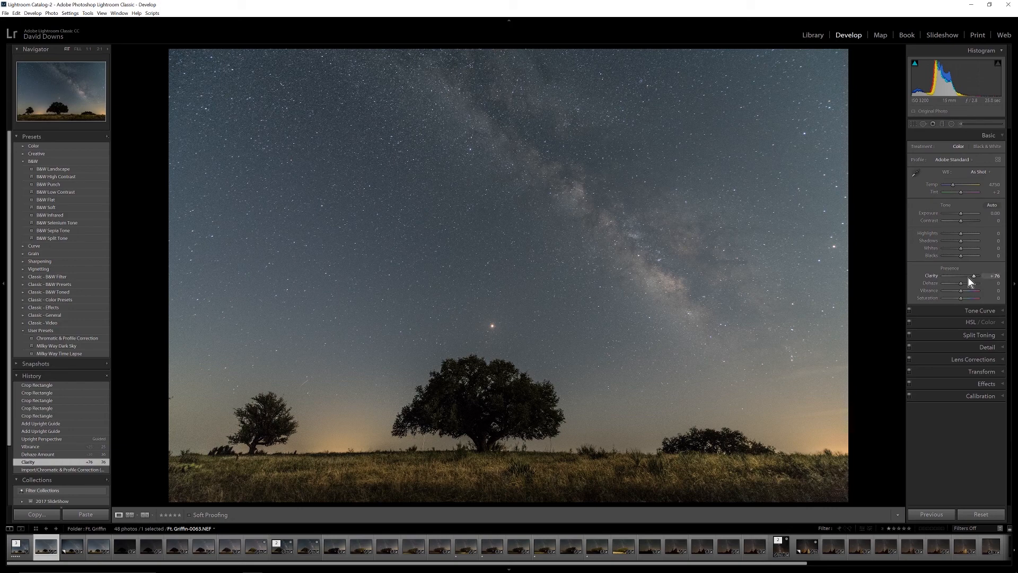
{"action": "left_click", "coordinate": [51, 470]}
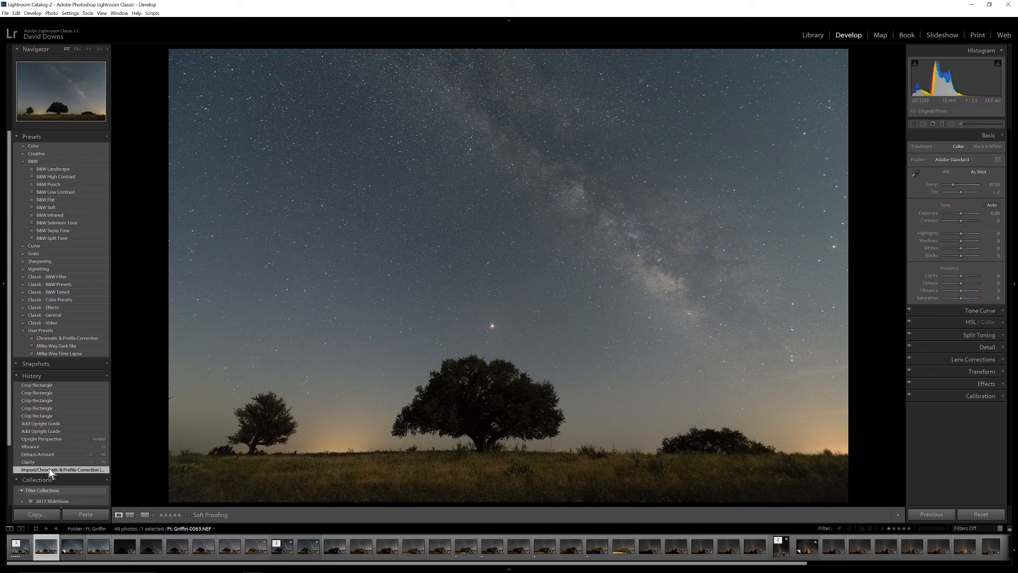
{"action": "left_click", "coordinate": [51, 462]}
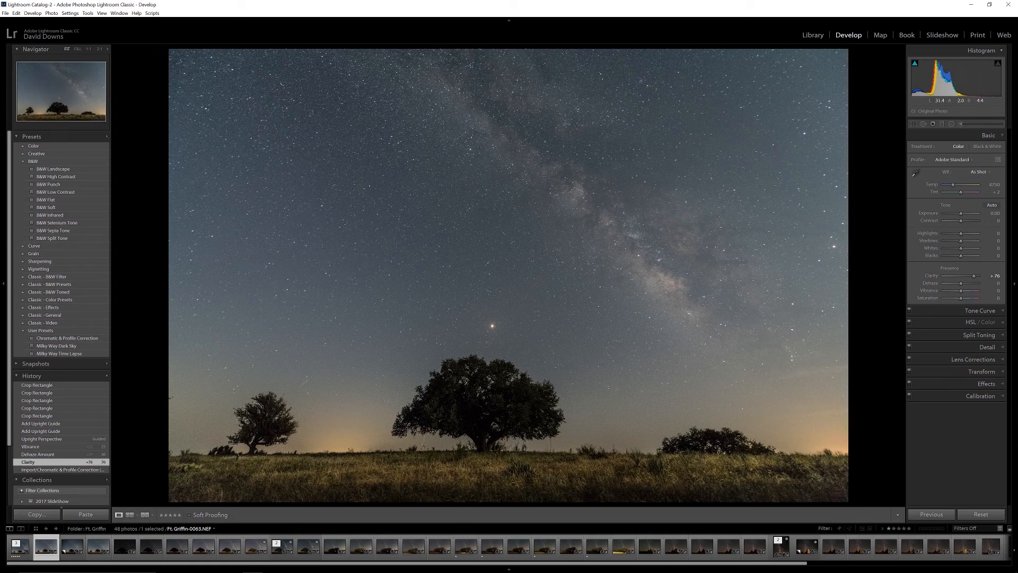
Advance the photo's edit history through Dehaze +36 and Vibrance +25 to the Guided Upright Perspective state
{"action": "left_click", "coordinate": [42, 455]}
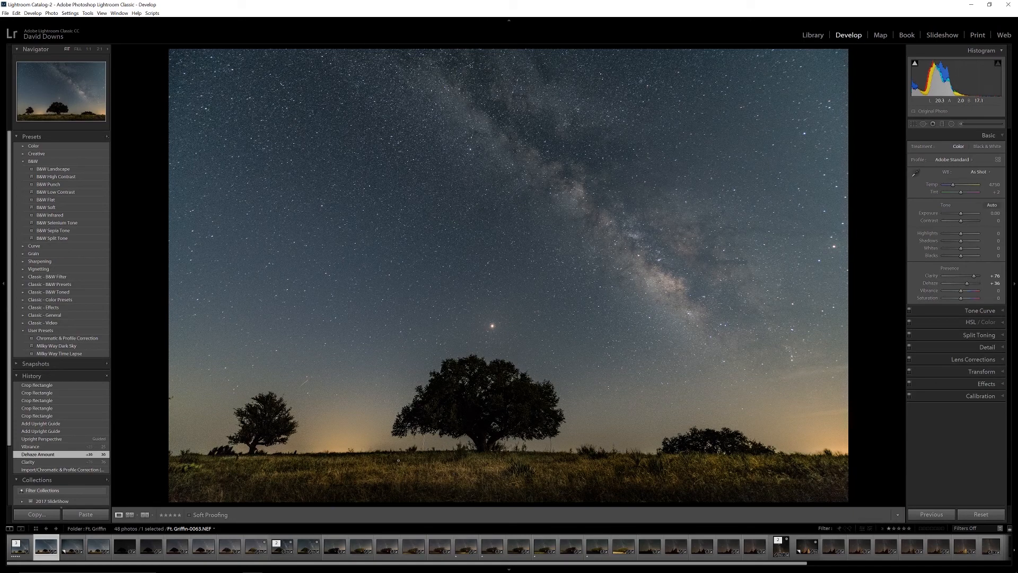
{"action": "left_click", "coordinate": [57, 449]}
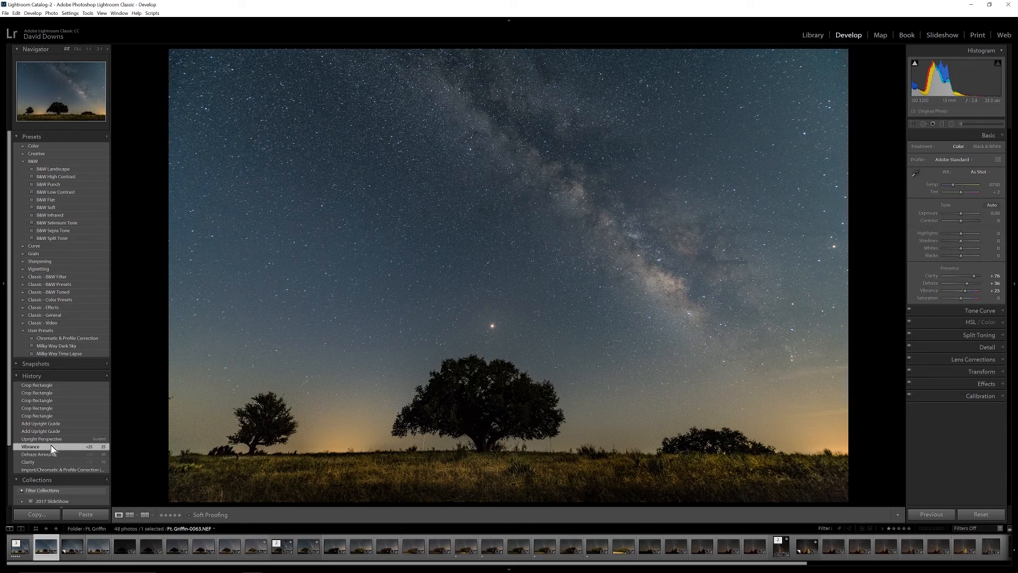
{"action": "left_click", "coordinate": [52, 440]}
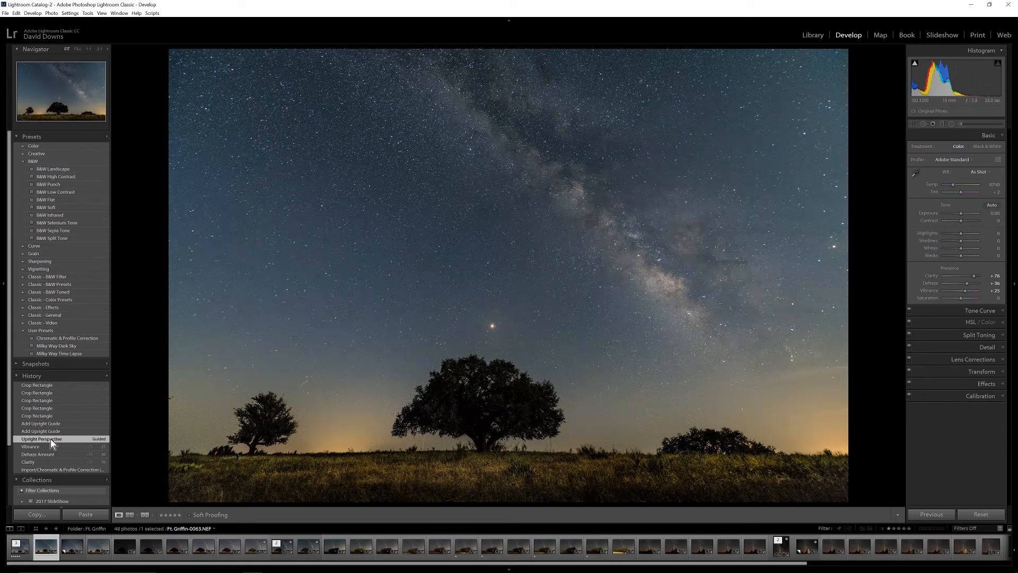
Try a Guided Upright correction with one slanted guide through the small tree and another across the opposite side, then undo it
{"action": "left_click", "coordinate": [954, 372]}
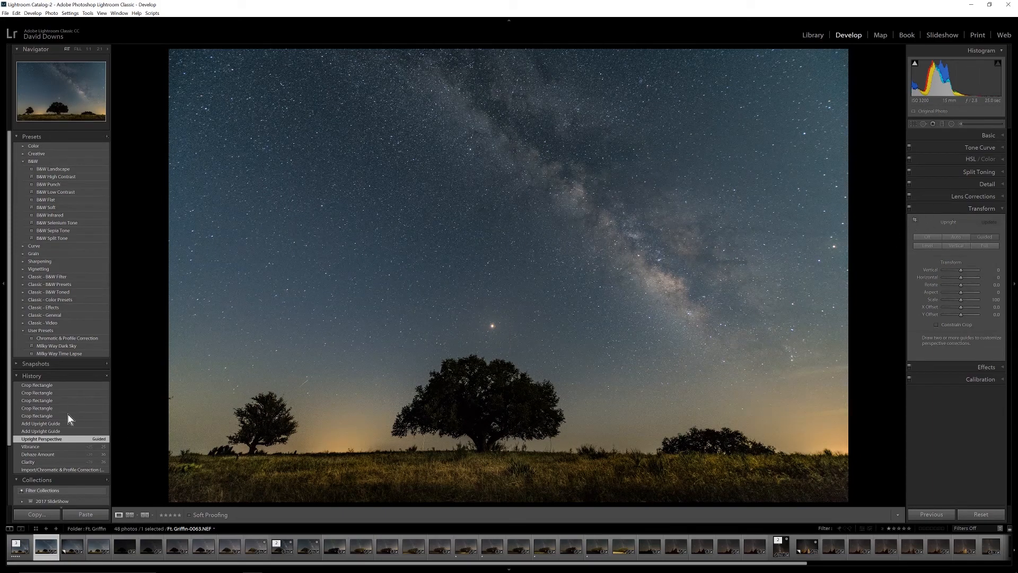
{"action": "left_click", "coordinate": [914, 222]}
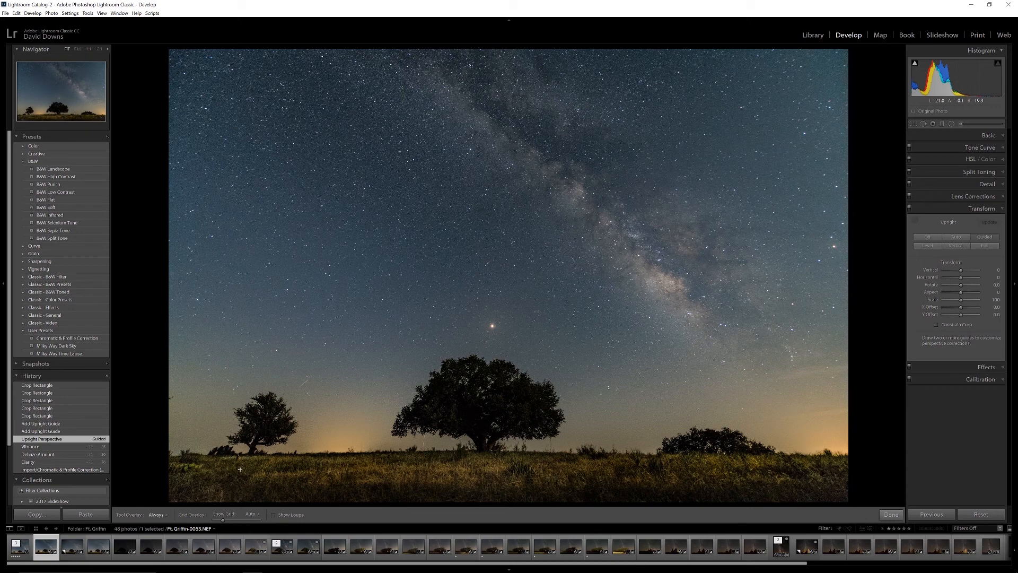
{"action": "left_click_drag", "start_coordinate": [241, 469], "coordinate": [266, 433]}
{"action": "mouse_move", "coordinate": [320, 277]}
{"action": "left_mouse_down"}
{"action": "mouse_move", "coordinate": [299, 268]}
{"action": "mouse_move", "coordinate": [315, 269]}
{"action": "left_mouse_up"}
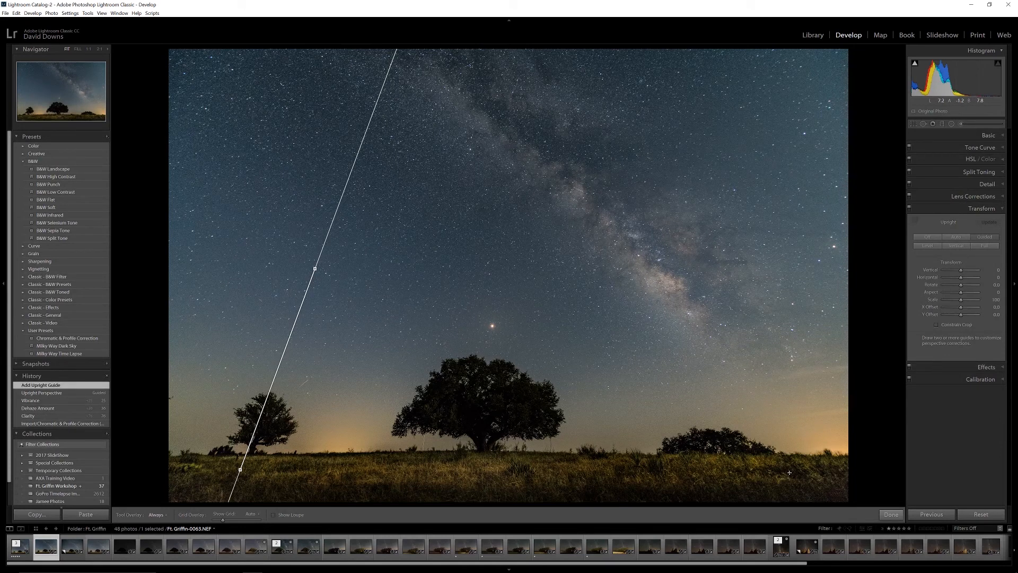
{"action": "left_click_drag", "start_coordinate": [790, 476], "coordinate": [731, 245]}
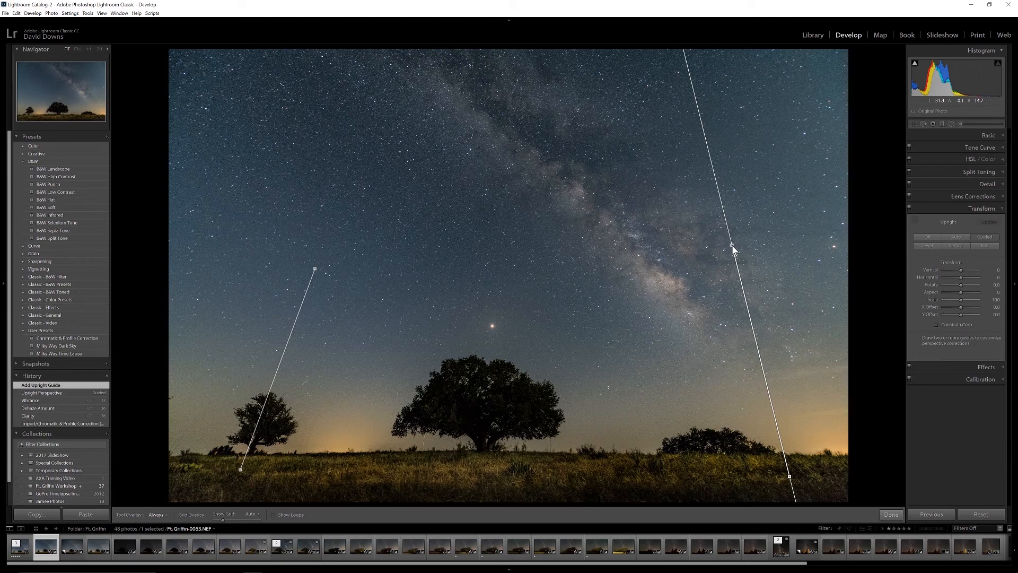
{"action": "left_click", "coordinate": [742, 298]}
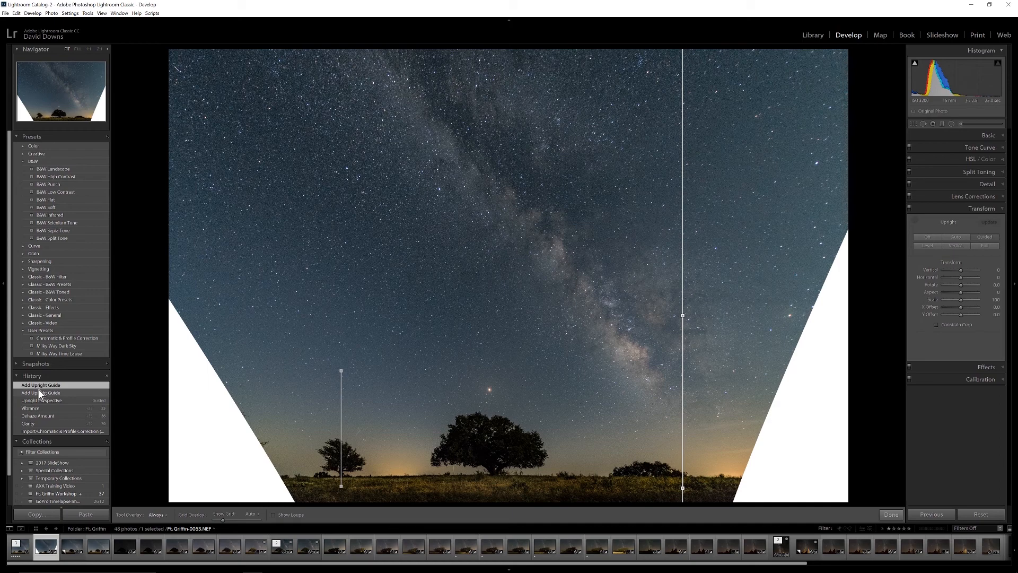
{"action": "key", "text": "ctrl+z"}
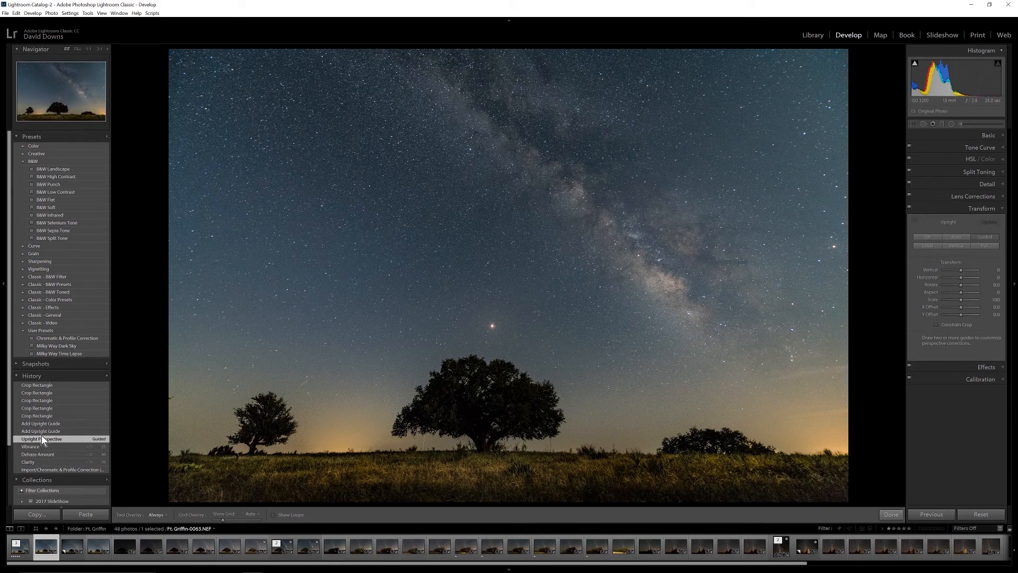
Advance the edit history through both original upright guides and the crop states to the most recent Crop Rectangle
{"action": "left_click", "coordinate": [44, 432]}
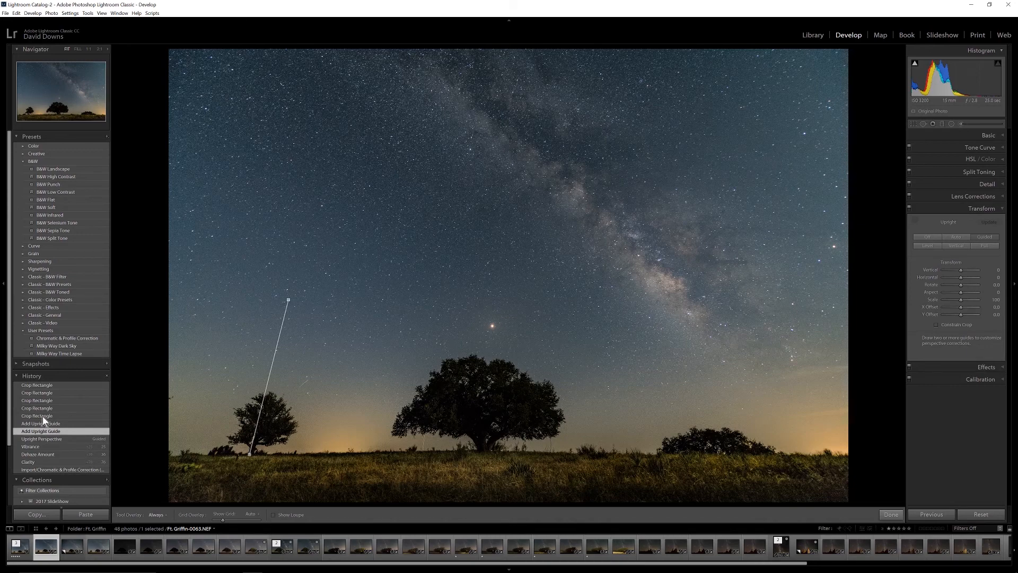
{"action": "left_click", "coordinate": [44, 422]}
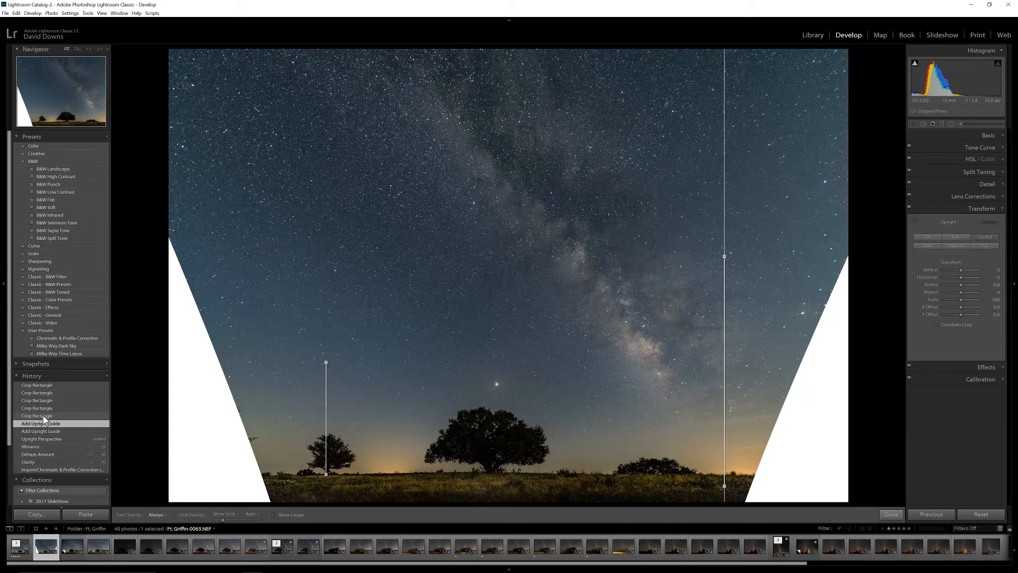
{"action": "left_click", "coordinate": [43, 417]}
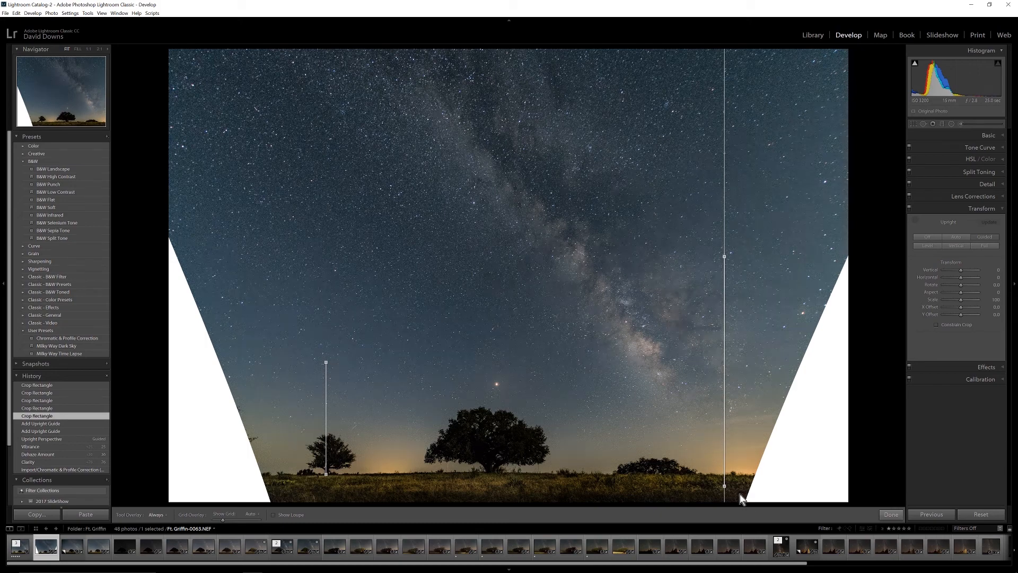
{"action": "left_click", "coordinate": [38, 409]}
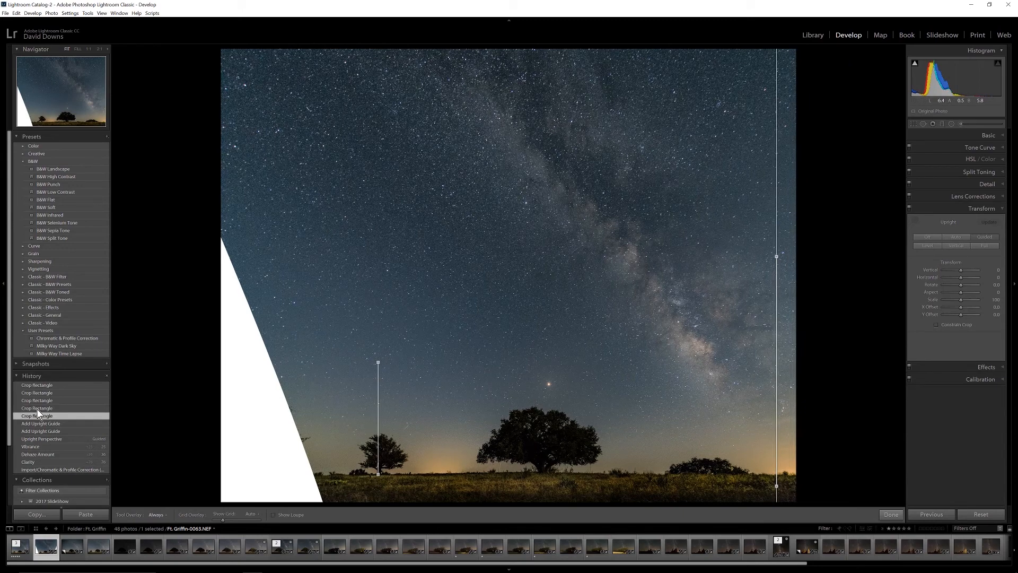
{"action": "left_click", "coordinate": [43, 409]}
{"action": "left_click", "coordinate": [41, 408]}
{"action": "left_click", "coordinate": [45, 386]}
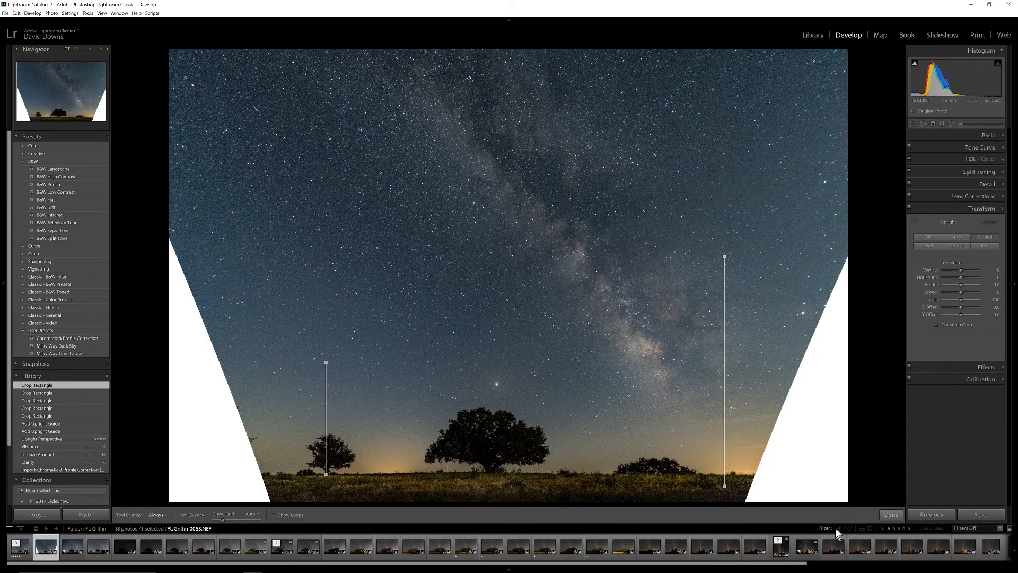
Open Ft.Griffin-0063.NEF in Photoshop for editing, choosing to open it anyway despite the Camera Raw version difference
{"action": "right_click", "coordinate": [45, 558]}
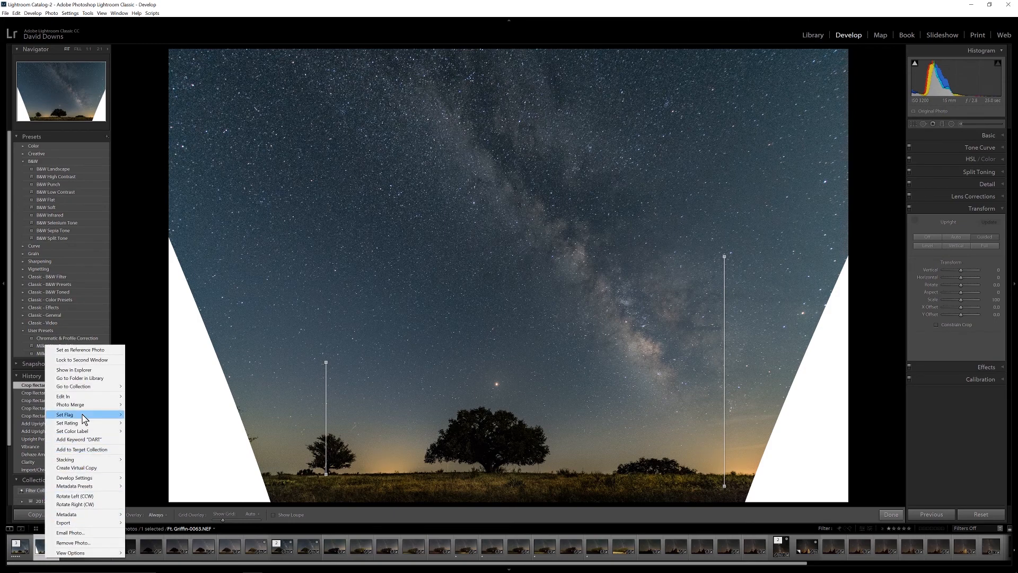
{"action": "mouse_move", "coordinate": [87, 396]}
{"action": "left_click", "coordinate": [139, 398]}
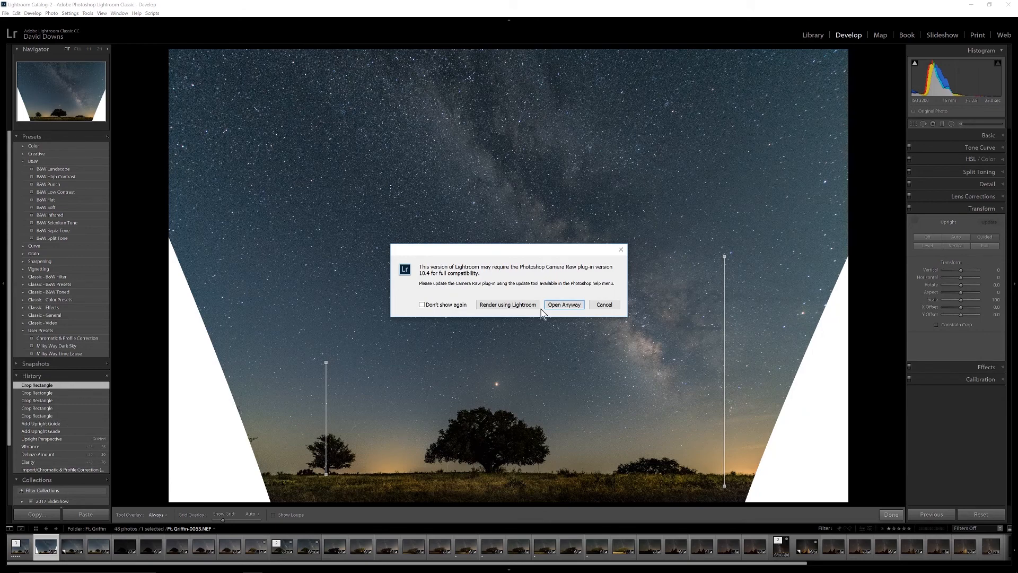
{"action": "left_click", "coordinate": [552, 311]}
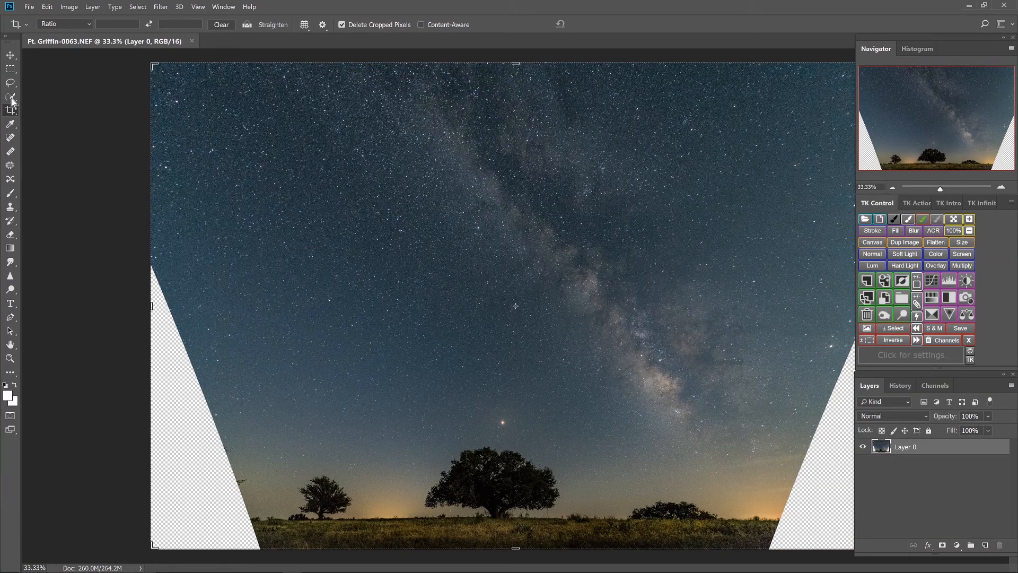
Select a rectangle over the photo's lower-left corner, including some grass and the transparent edge, and fill it with Content-Aware
{"action": "left_click", "coordinate": [11, 71]}
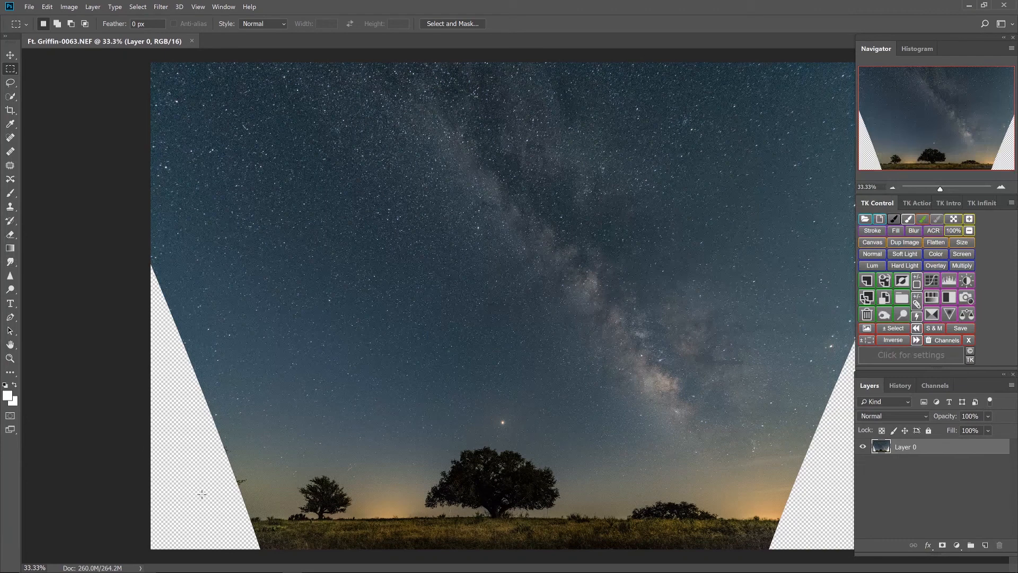
{"action": "left_click_drag", "start_coordinate": [192, 490], "coordinate": [296, 559]}
{"action": "key", "text": "shift"}
{"action": "key", "text": "shift+BackSpace"}
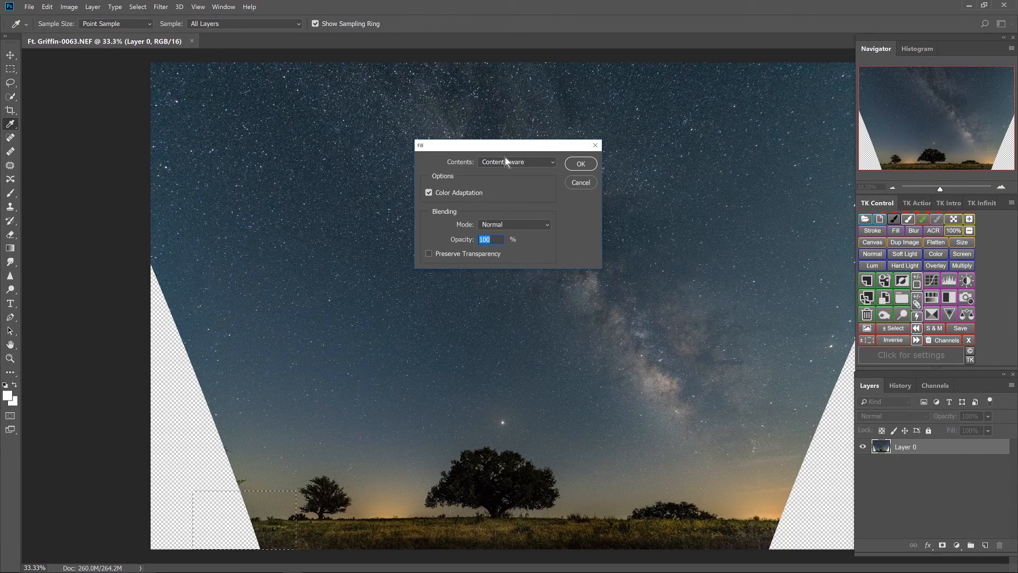
{"action": "left_click", "coordinate": [553, 162]}
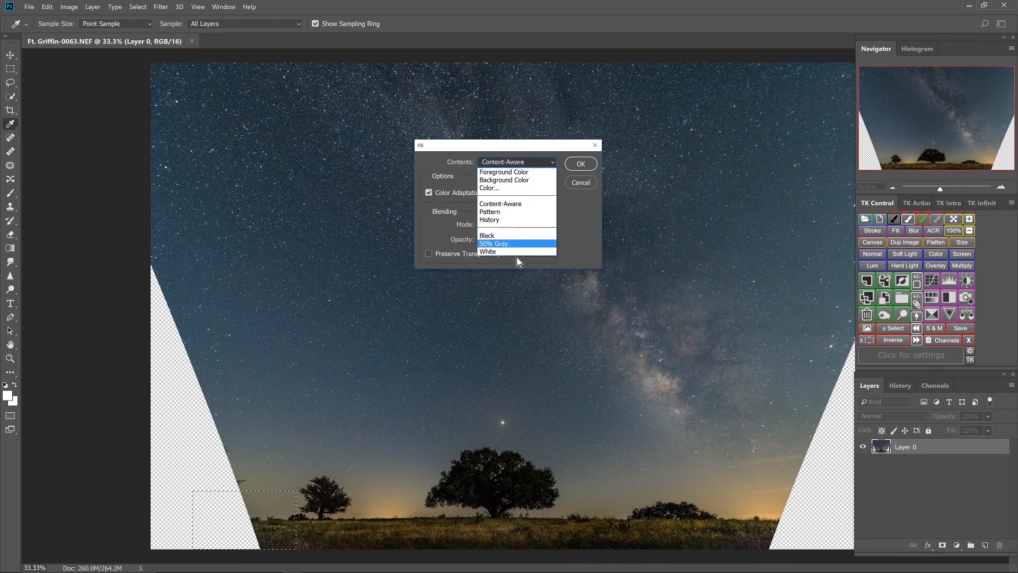
{"action": "left_click", "coordinate": [517, 205]}
{"action": "left_click", "coordinate": [582, 165]}
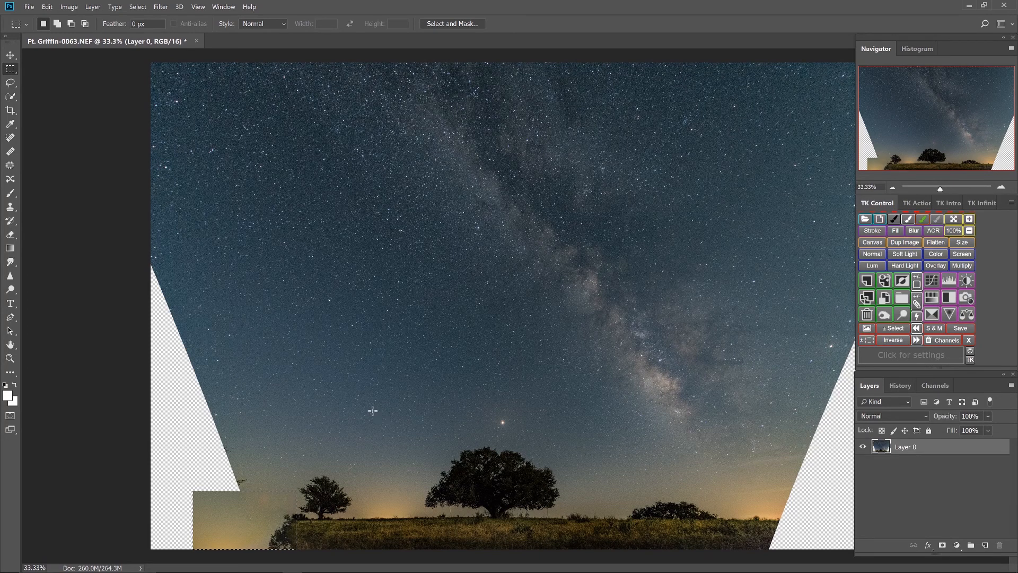
Undo the corner fill and repeat the Content-Aware fill on the same selection
{"action": "key", "text": "ctrl+z"}
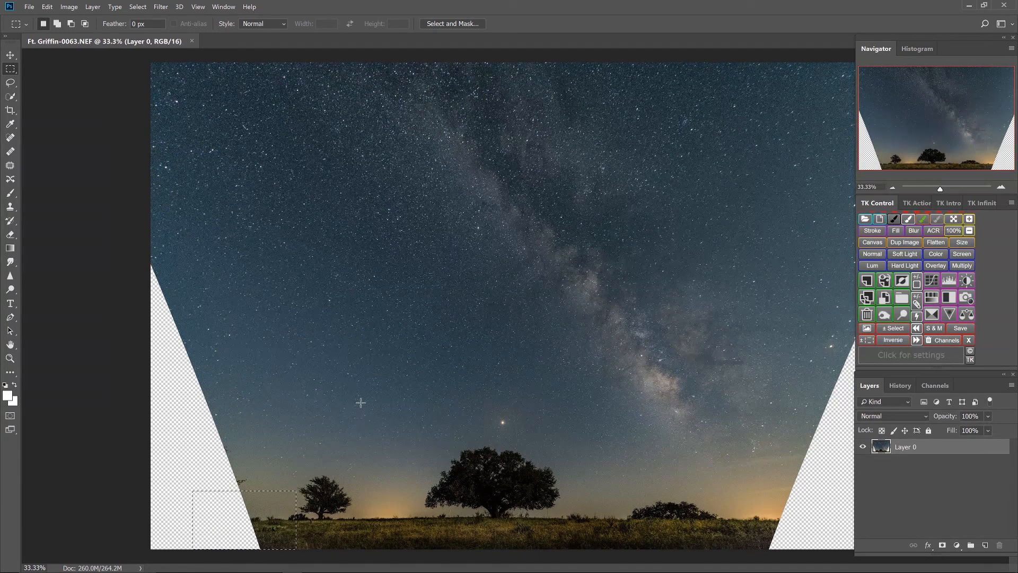
{"action": "key", "text": "shift+BackSpace"}
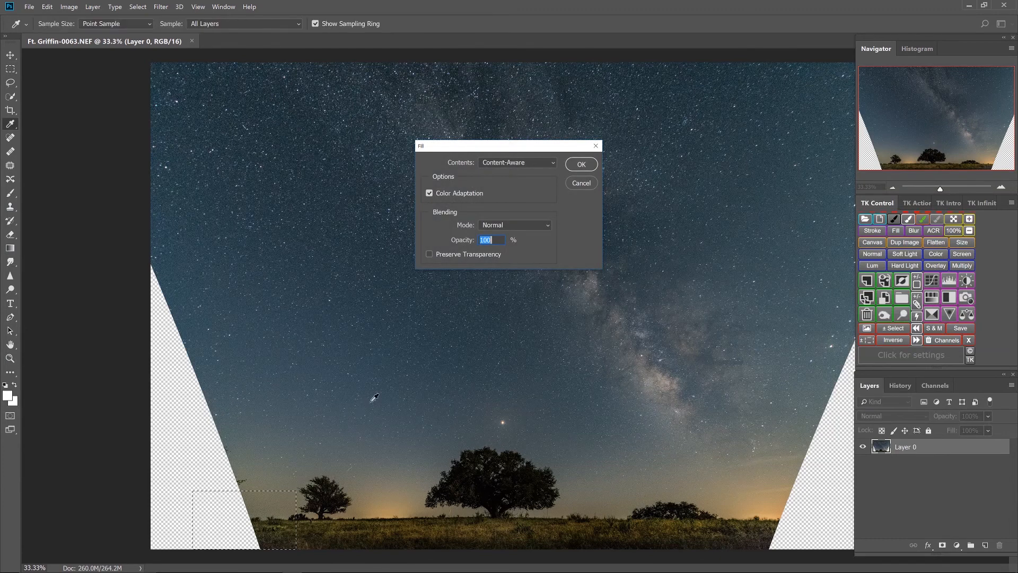
{"action": "left_click", "coordinate": [581, 166]}
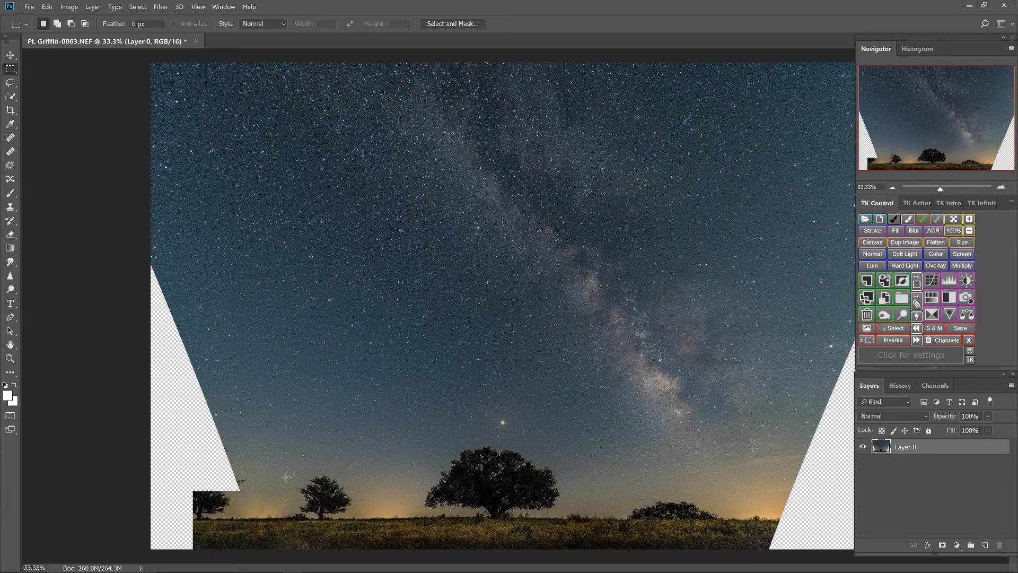
Clone grass and horizon sky over the duplicated tree at the photo's left edge using a 300 px Clone Stamp with 0% hardness
{"action": "left_click", "coordinate": [9, 209]}
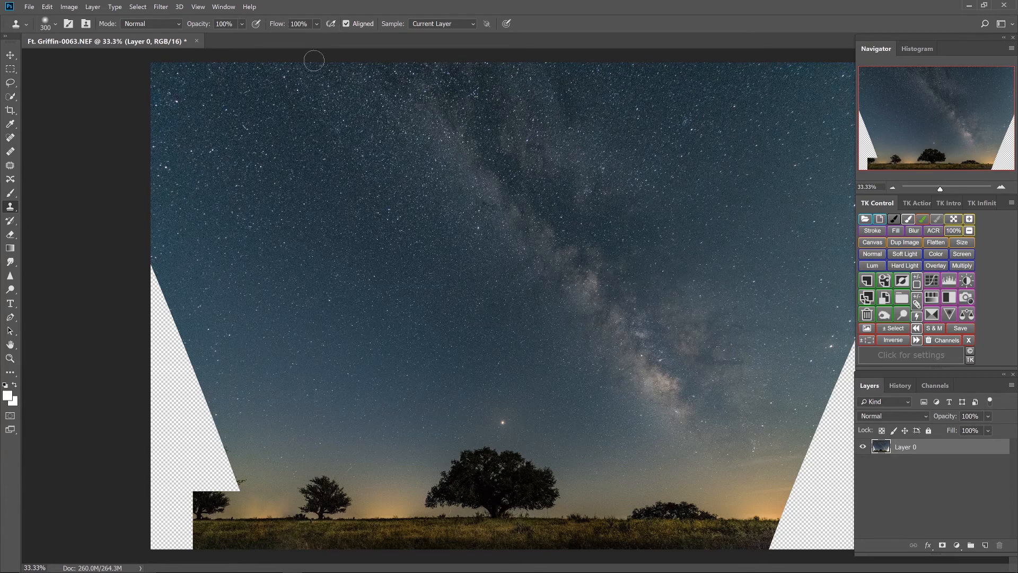
{"action": "left_click", "coordinate": [56, 25]}
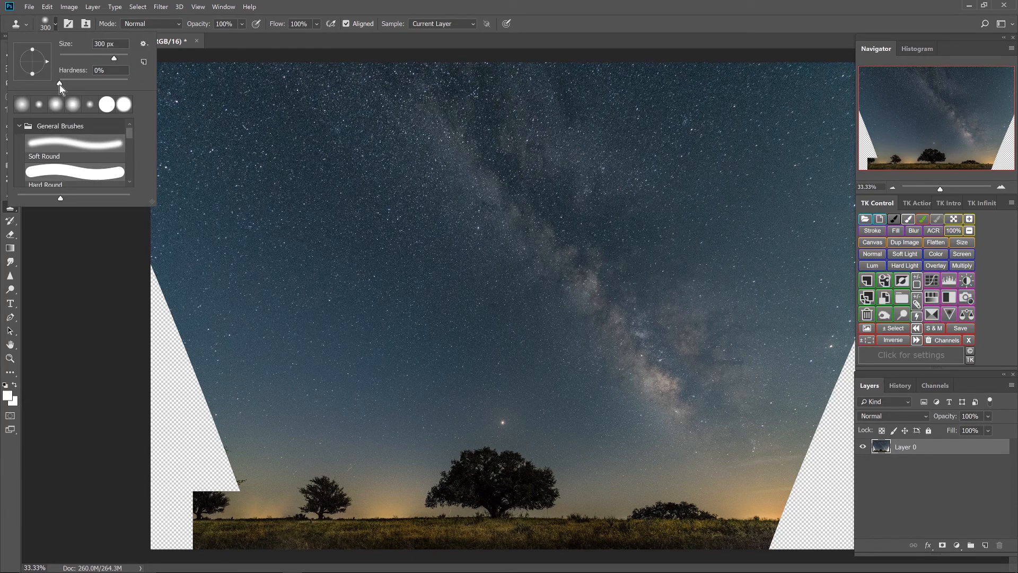
{"action": "left_click", "coordinate": [266, 486]}
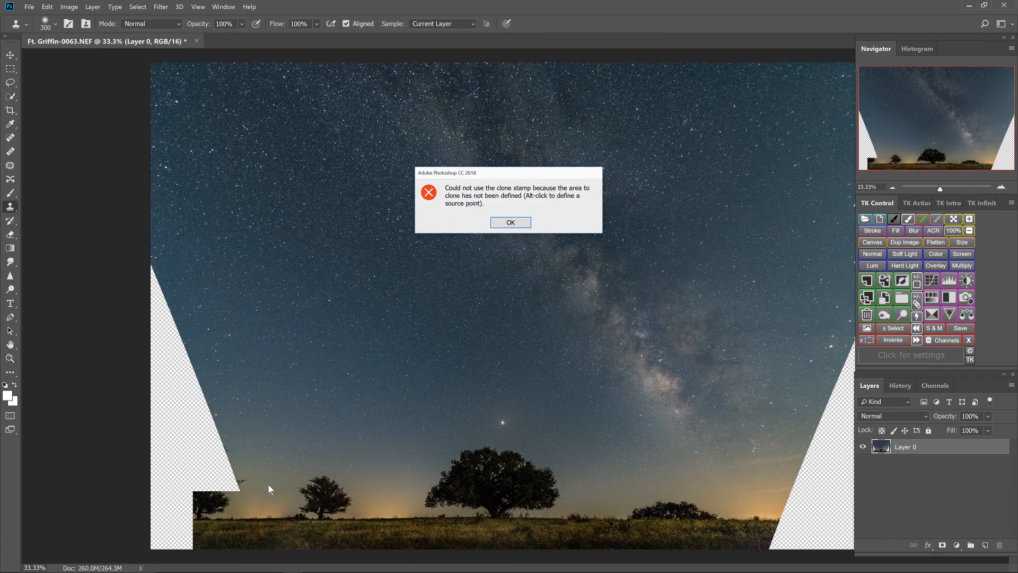
{"action": "left_click", "coordinate": [497, 222]}
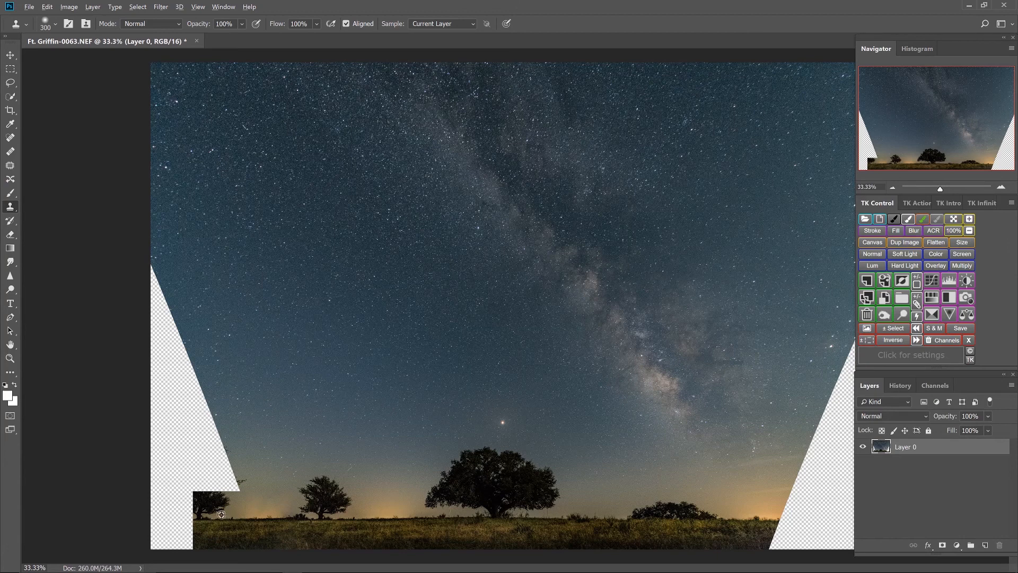
{"action": "left_click", "coordinate": [267, 518], "text": "alt"}
{"action": "left_click", "coordinate": [224, 516]}
{"action": "mouse_move", "coordinate": [225, 513]}
{"action": "left_mouse_down"}
{"action": "mouse_move", "coordinate": [217, 451]}
{"action": "mouse_move", "coordinate": [210, 494]}
{"action": "mouse_move", "coordinate": [208, 415]}
{"action": "mouse_move", "coordinate": [204, 525]}
{"action": "mouse_move", "coordinate": [204, 390]}
{"action": "mouse_move", "coordinate": [189, 549]}
{"action": "mouse_move", "coordinate": [194, 524]}
{"action": "left_mouse_up"}
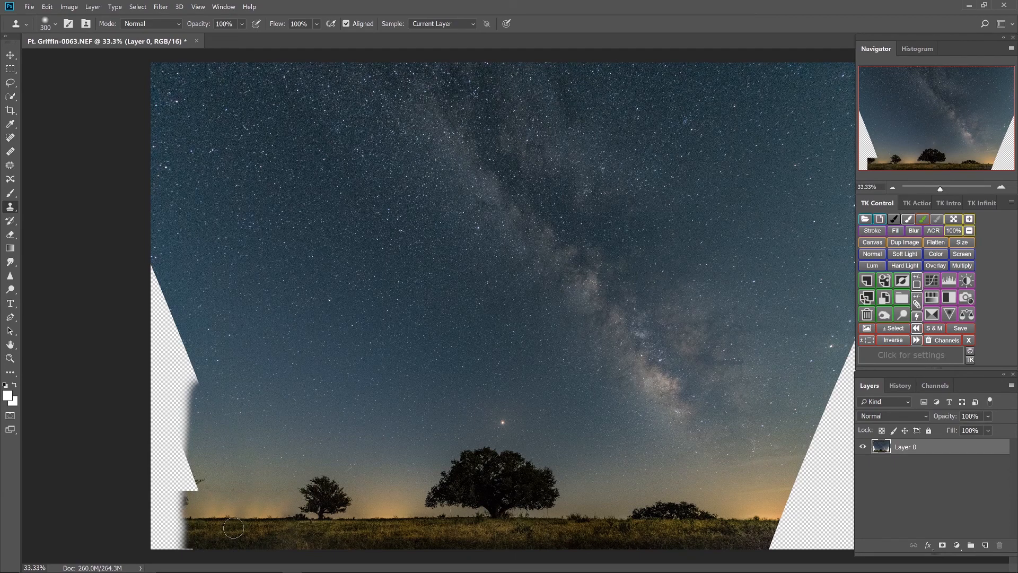
Blend the horizon between the left edge and the small tree by cloning from the neighbouring grass line
{"action": "left_click_drag", "start_coordinate": [272, 518], "coordinate": [285, 519]}
{"action": "left_click", "coordinate": [243, 517], "text": "alt"}
{"action": "left_click", "coordinate": [228, 518]}
Try cloning the horizon beside the right-hand bushes into the transparent lower-right corner, then undo the clone strokes
{"action": "left_click", "coordinate": [736, 519], "text": "alt"}
{"action": "left_click", "coordinate": [792, 521]}
{"action": "mouse_move", "coordinate": [786, 513]}
{"action": "left_mouse_down"}
{"action": "mouse_move", "coordinate": [804, 486]}
{"action": "mouse_move", "coordinate": [803, 451]}
{"action": "mouse_move", "coordinate": [808, 549]}
{"action": "mouse_move", "coordinate": [806, 512]}
{"action": "mouse_move", "coordinate": [803, 540]}
{"action": "mouse_move", "coordinate": [760, 555]}
{"action": "mouse_move", "coordinate": [807, 551]}
{"action": "mouse_move", "coordinate": [757, 551]}
{"action": "mouse_move", "coordinate": [790, 526]}
{"action": "mouse_move", "coordinate": [763, 516]}
{"action": "mouse_move", "coordinate": [805, 512]}
{"action": "mouse_move", "coordinate": [824, 441]}
{"action": "mouse_move", "coordinate": [811, 475]}
{"action": "mouse_move", "coordinate": [814, 428]}
{"action": "mouse_move", "coordinate": [802, 469]}
{"action": "mouse_move", "coordinate": [807, 455]}
{"action": "mouse_move", "coordinate": [813, 557]}
{"action": "mouse_move", "coordinate": [774, 517]}
{"action": "left_mouse_up"}
{"action": "left_click", "coordinate": [774, 506]}
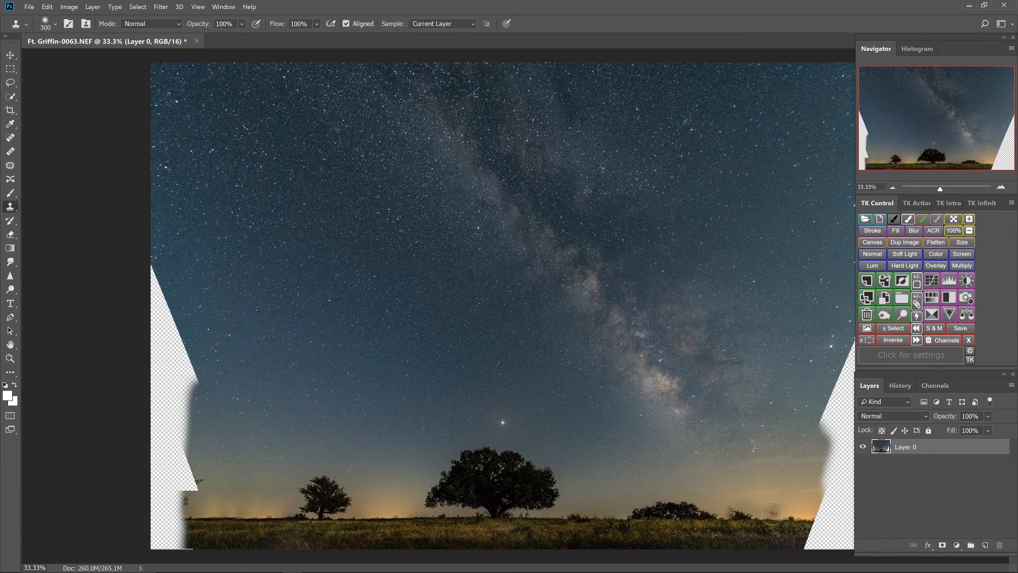
{"action": "left_click", "coordinate": [744, 522], "text": "alt"}
{"action": "left_click", "coordinate": [772, 522]}
{"action": "key", "text": "ctrl+z"}
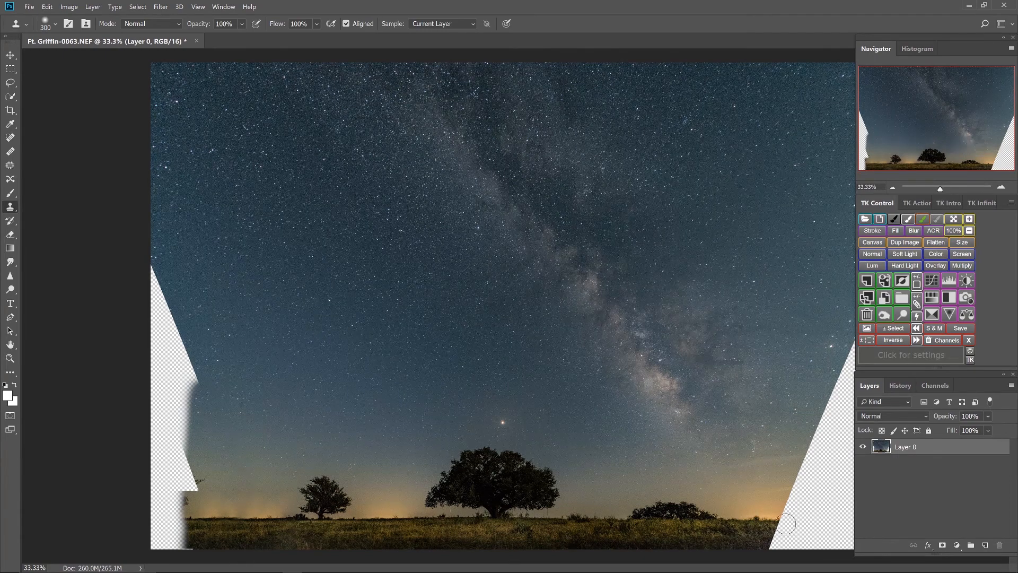
Extend the grass and horizon sky into the transparent lower-right corner with Clone Stamp strokes
{"action": "mouse_move", "coordinate": [783, 529]}
{"action": "left_mouse_down"}
{"action": "mouse_move", "coordinate": [775, 521]}
{"action": "mouse_move", "coordinate": [793, 528]}
{"action": "mouse_move", "coordinate": [781, 541]}
{"action": "left_mouse_up"}
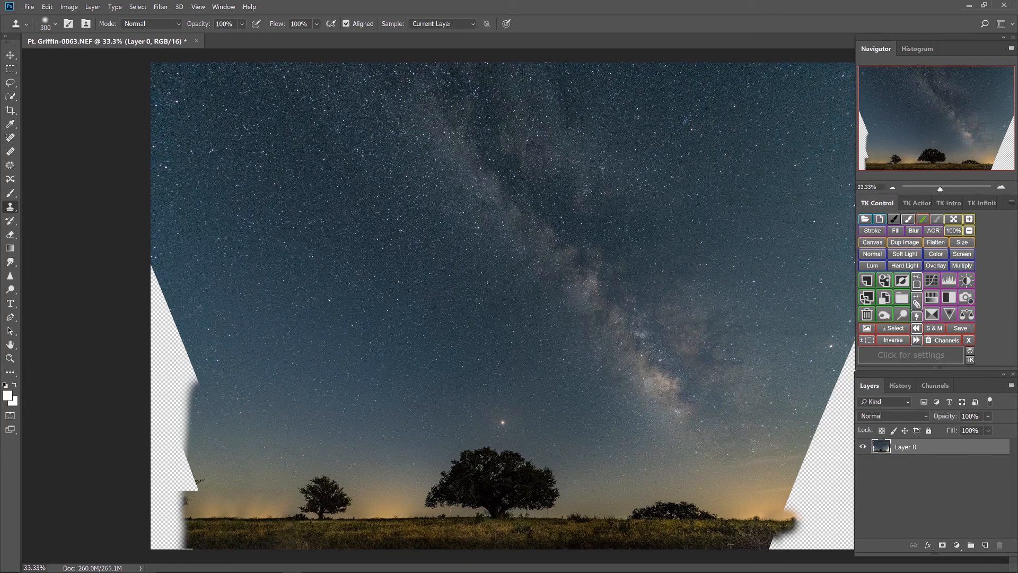
{"action": "left_click_drag", "start_coordinate": [779, 539], "coordinate": [762, 541]}
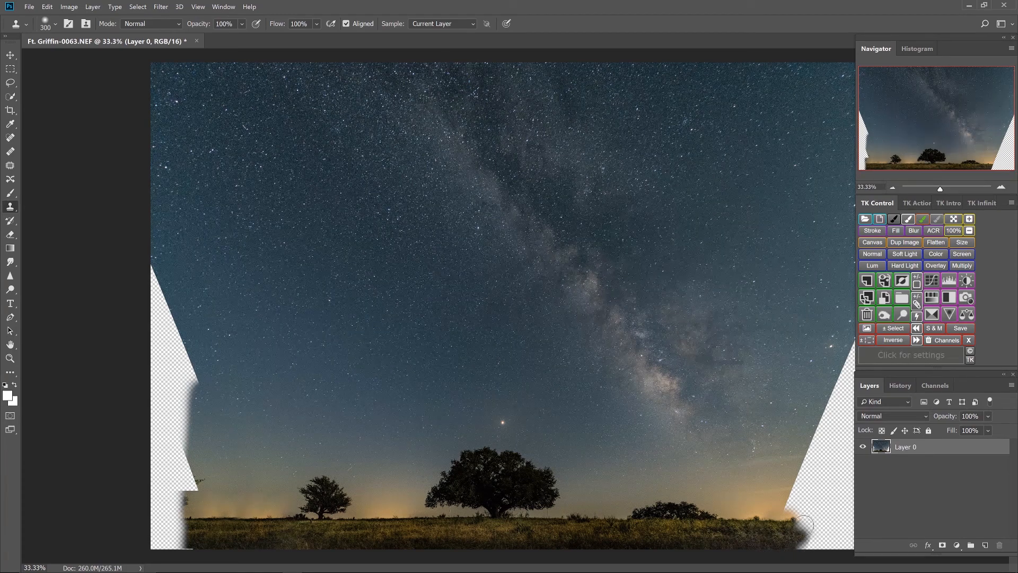
{"action": "left_click_drag", "start_coordinate": [797, 508], "coordinate": [804, 535]}
{"action": "mouse_move", "coordinate": [797, 546]}
{"action": "left_mouse_down"}
{"action": "mouse_move", "coordinate": [811, 464]}
{"action": "mouse_move", "coordinate": [796, 496]}
{"action": "mouse_move", "coordinate": [817, 454]}
{"action": "mouse_move", "coordinate": [820, 469]}
{"action": "mouse_move", "coordinate": [827, 411]}
{"action": "mouse_move", "coordinate": [822, 522]}
{"action": "mouse_move", "coordinate": [834, 540]}
{"action": "left_mouse_up"}
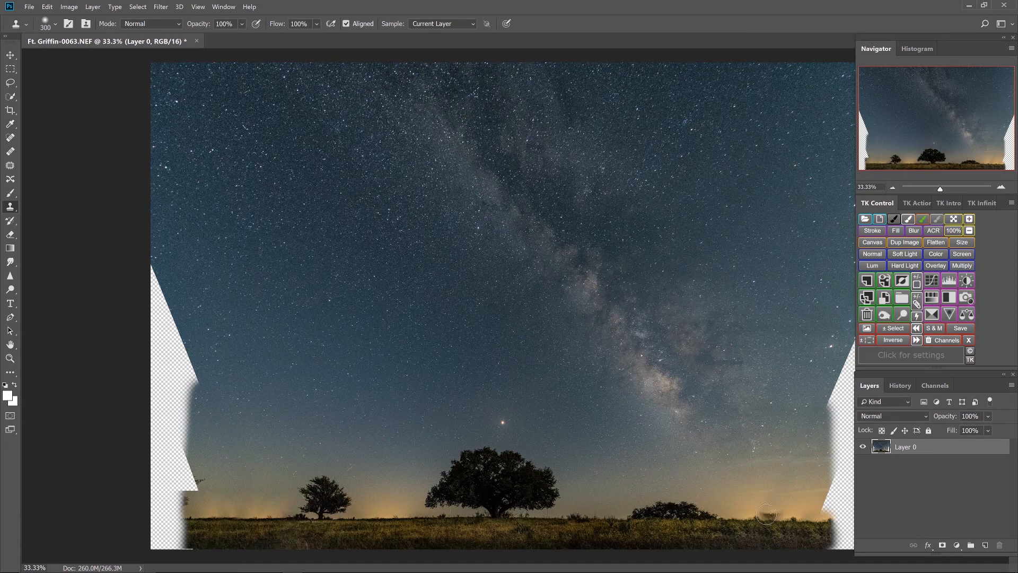
Undo the last clone strokes on the horizon beyond the right-hand bushes and retouch the remaining dark spot with the Clone Stamp
{"action": "key", "text": "ctrl+z"}
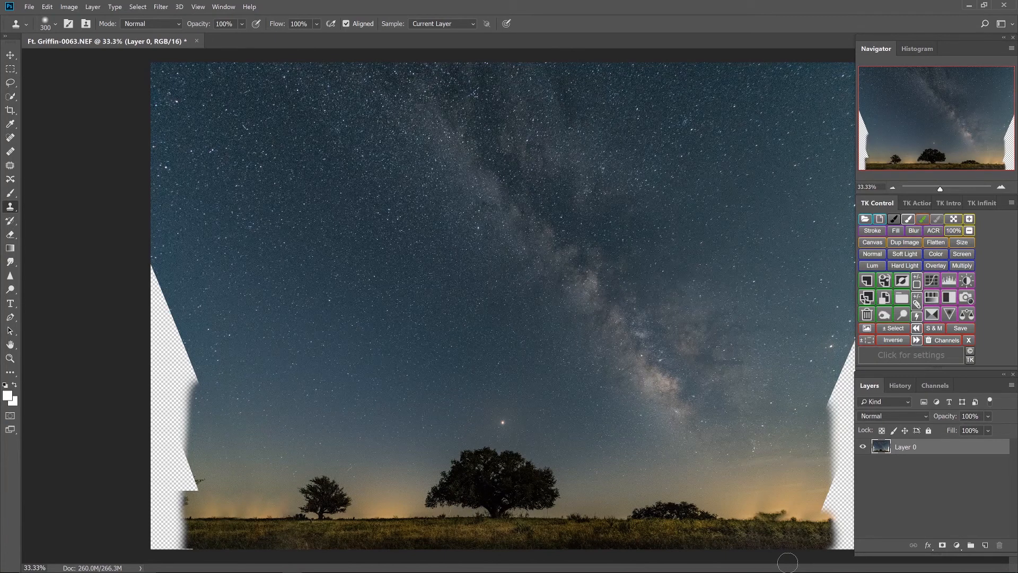
{"action": "key", "text": "ctrl+alt+z"}
{"action": "key", "text": "ctrl+alt+z"}
{"action": "key", "text": "ctrl+alt+z"}
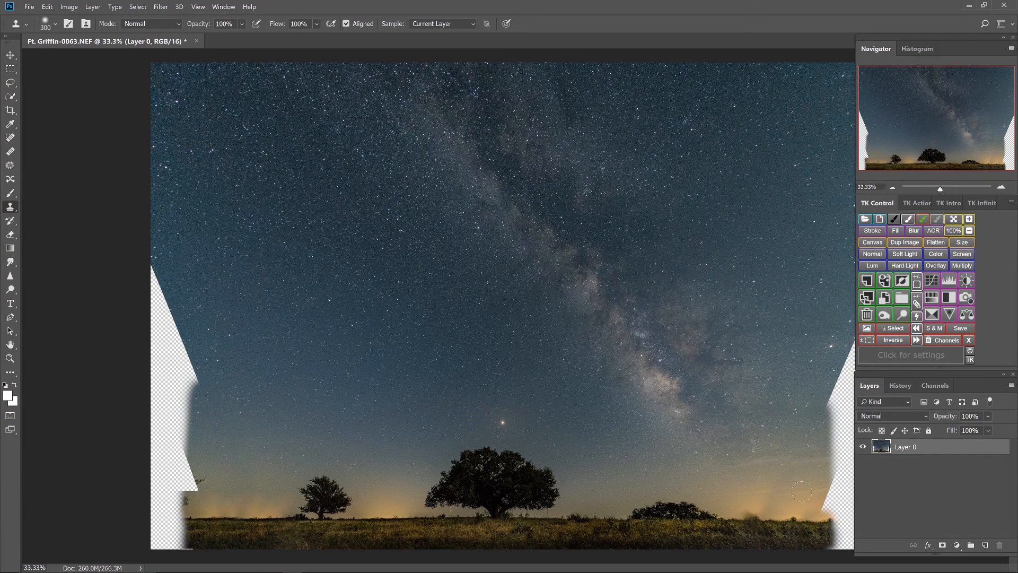
{"action": "left_click", "coordinate": [753, 517]}
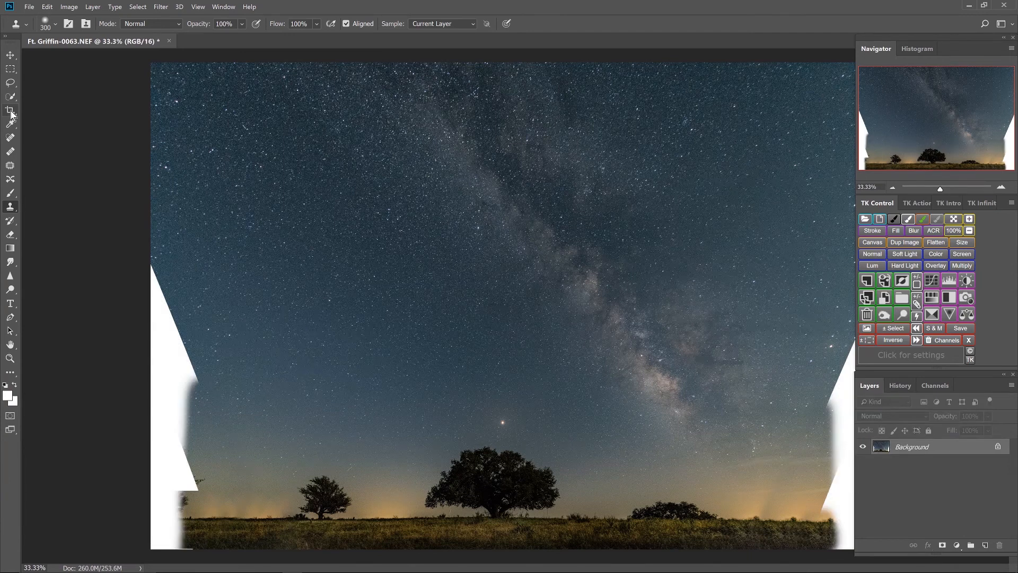
Crop both sides of the photo inward to remove the white areas, keeping its full height, and apply the crop
{"action": "left_click", "coordinate": [11, 111]}
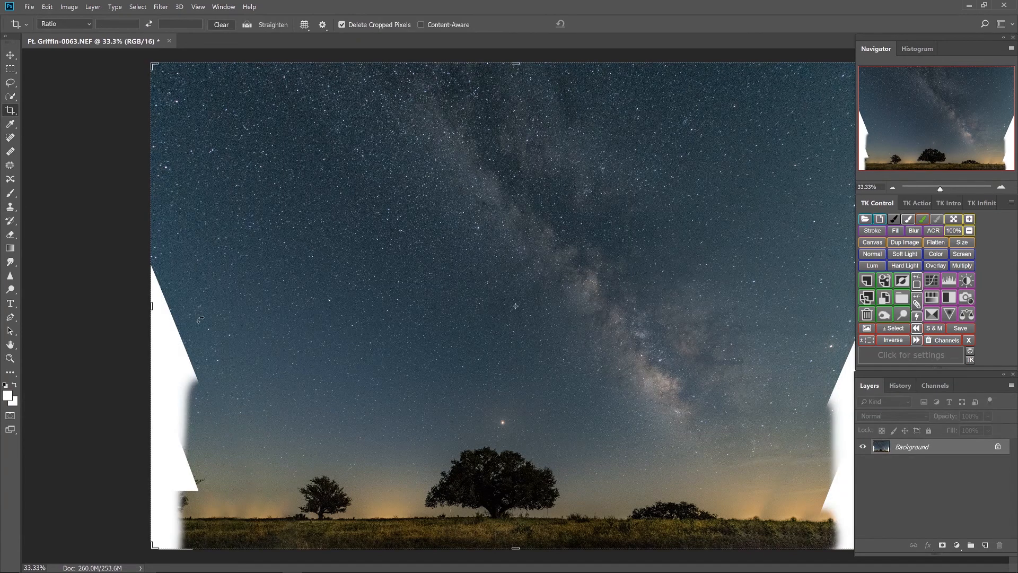
{"action": "left_click_drag", "start_coordinate": [176, 304], "coordinate": [179, 305]}
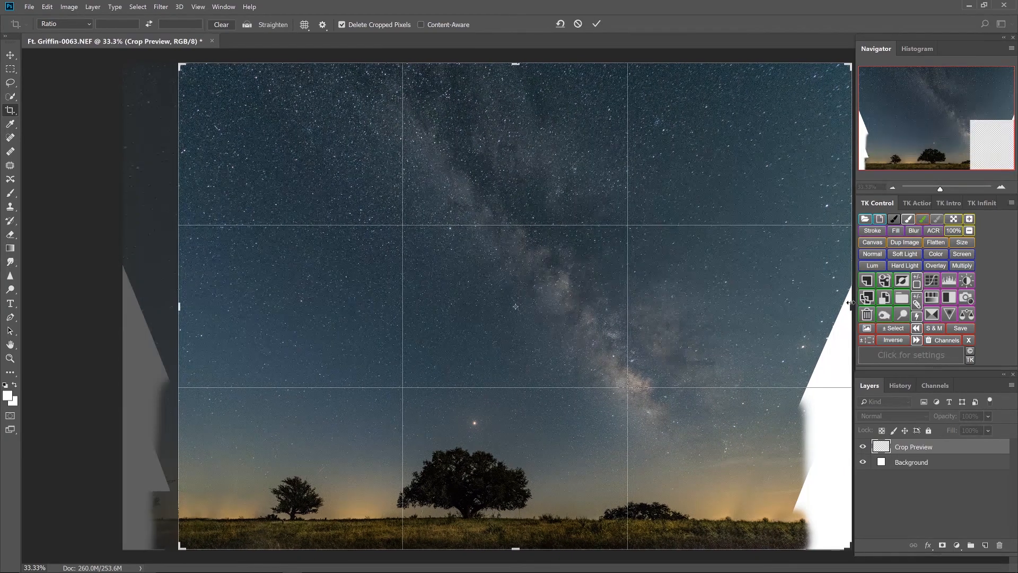
{"action": "left_click_drag", "start_coordinate": [850, 305], "coordinate": [816, 318]}
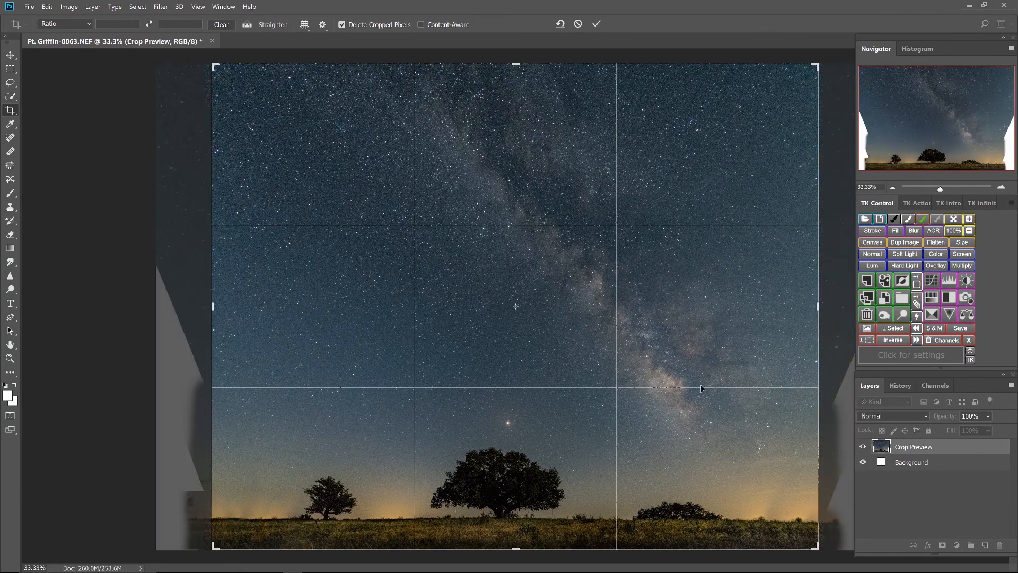
{"action": "left_click_drag", "start_coordinate": [817, 308], "coordinate": [802, 311]}
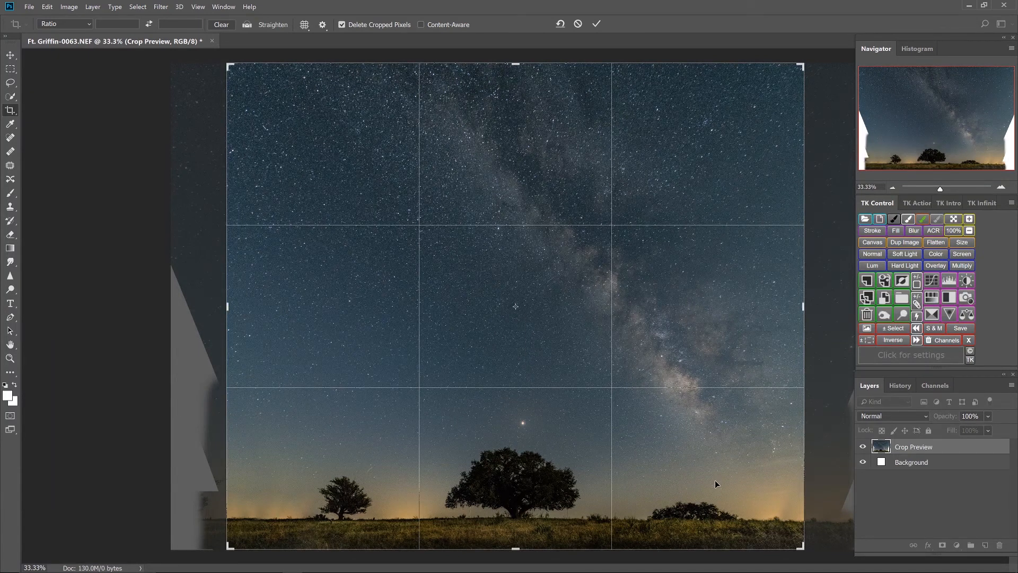
{"action": "left_click", "coordinate": [596, 24]}
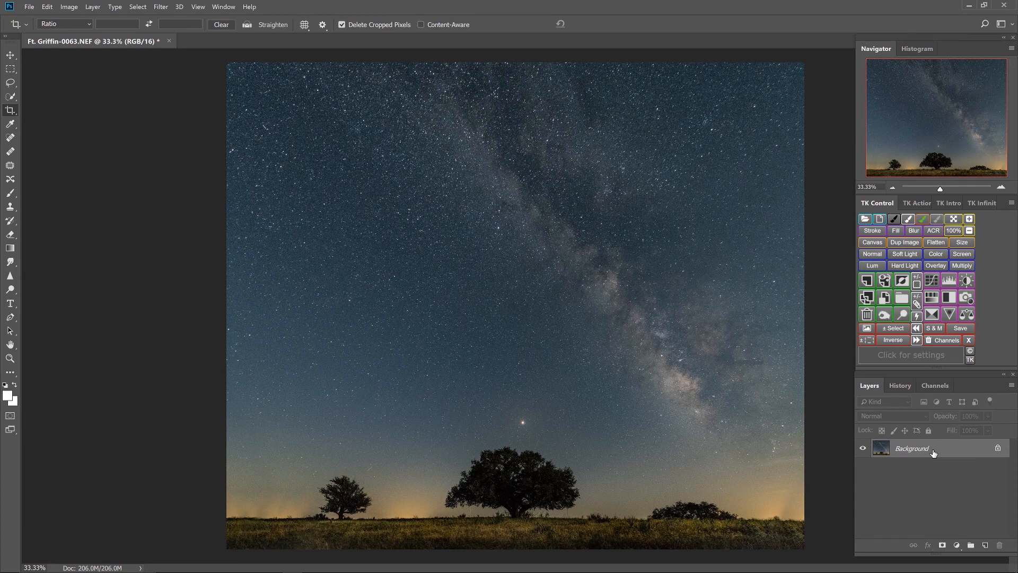
{"action": "left_click", "coordinate": [26, 8]}
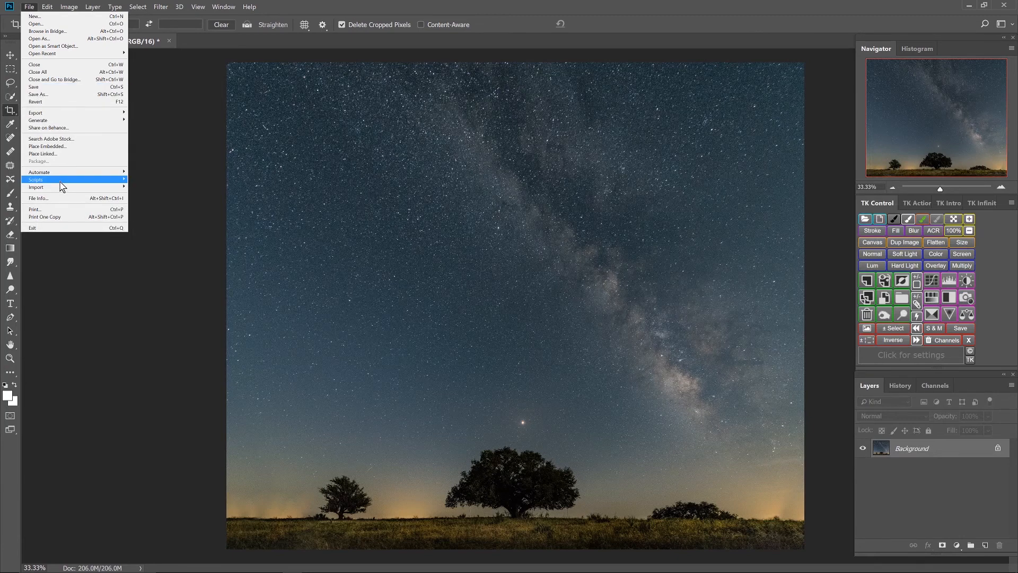
{"action": "left_click", "coordinate": [163, 121]}
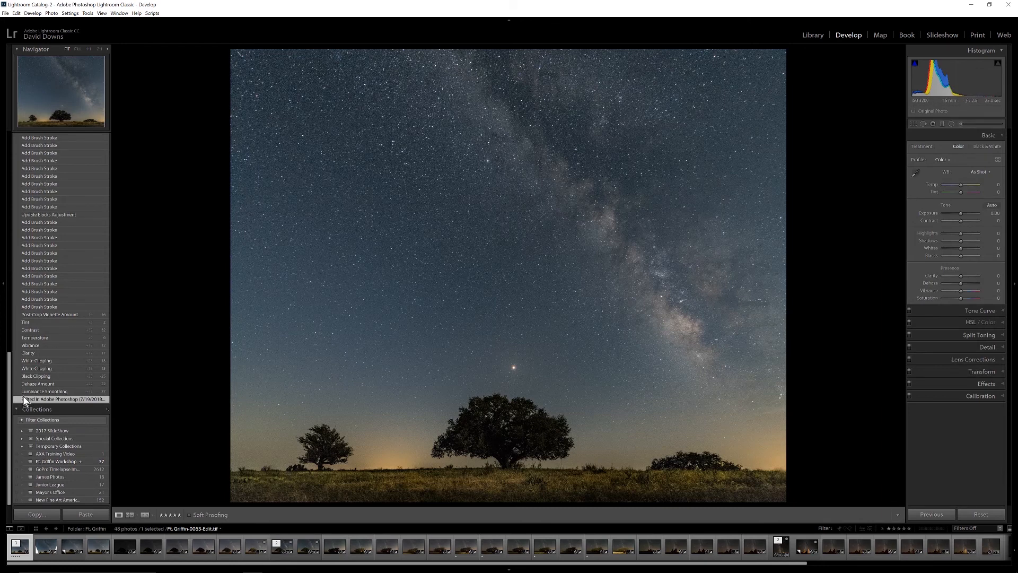
In Lightroom, review the history of Ft.Griffin-0063-Edit.tif and compare the Luminance Smoothing +37 state with the Edited in Adobe Photoshop state
{"action": "scroll", "coordinate": [44, 375], "scroll_direction": "up", "scroll_amount": 5}
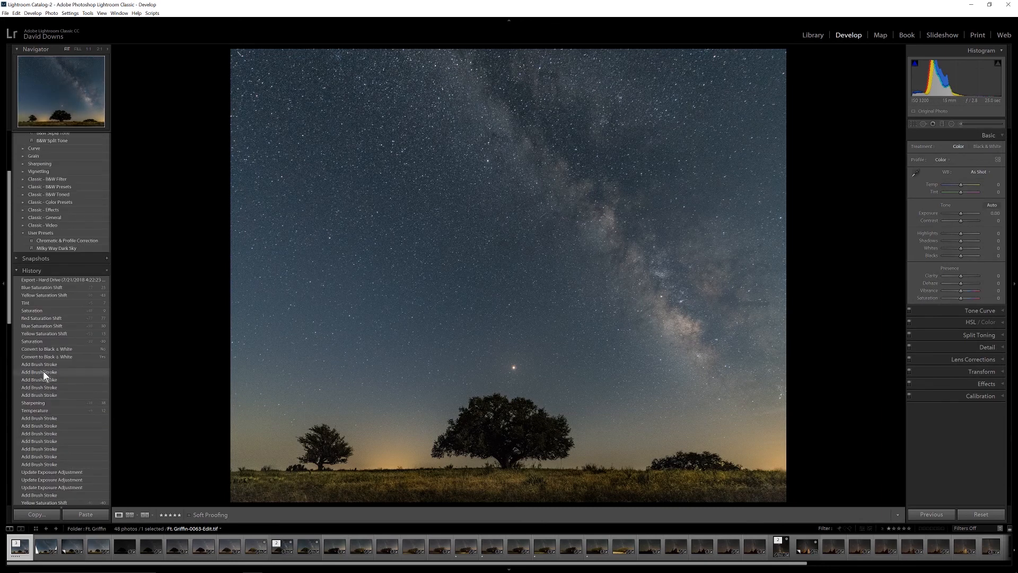
{"action": "scroll", "coordinate": [44, 375], "scroll_direction": "down", "scroll_amount": 5}
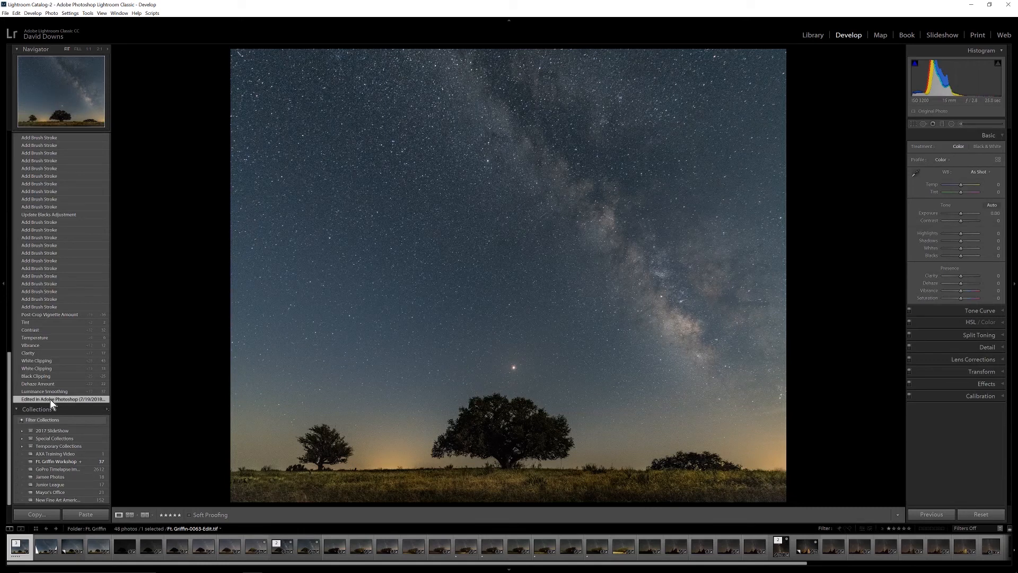
{"action": "left_click", "coordinate": [57, 393]}
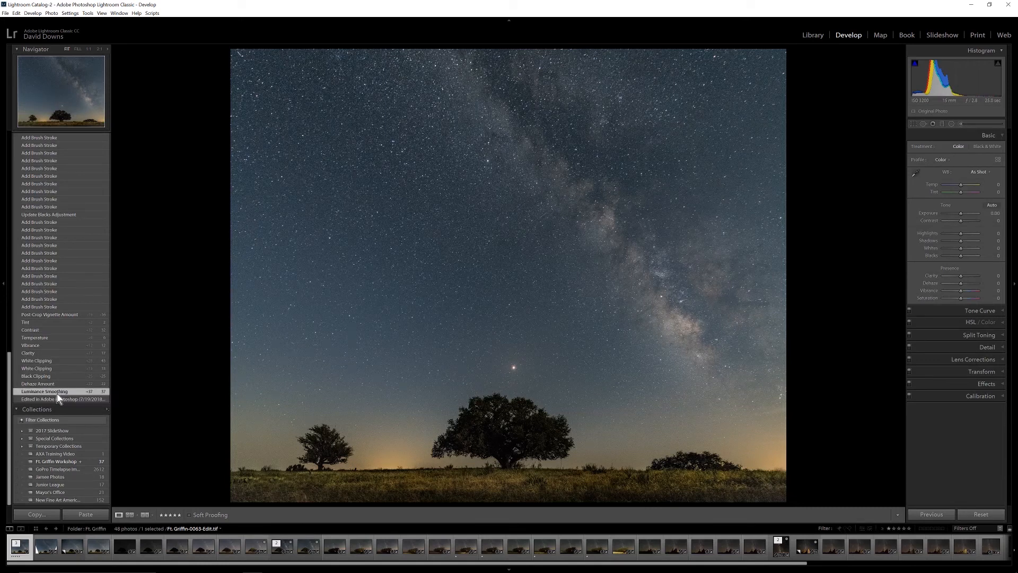
{"action": "left_click", "coordinate": [969, 348]}
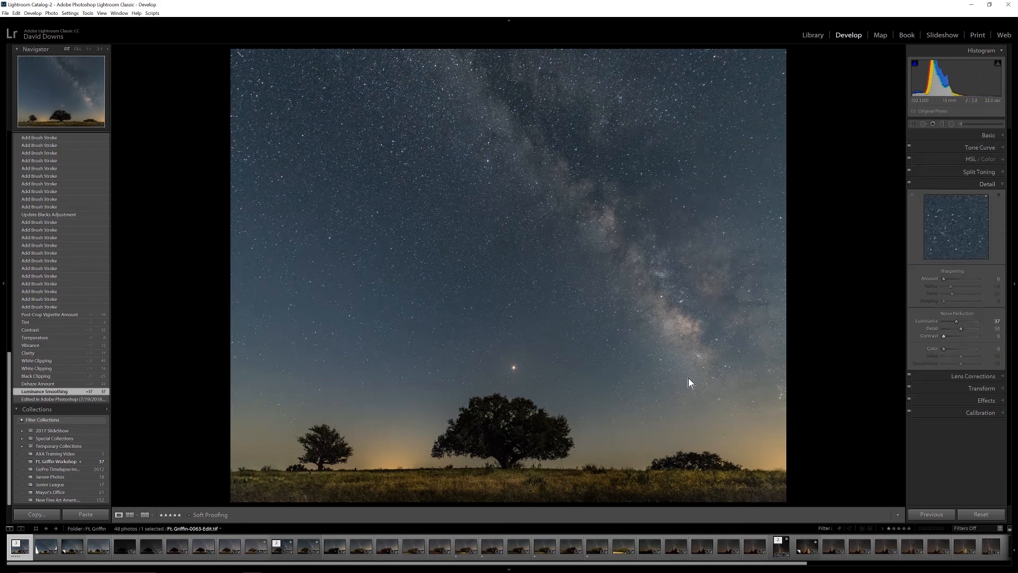
{"action": "left_click", "coordinate": [63, 401]}
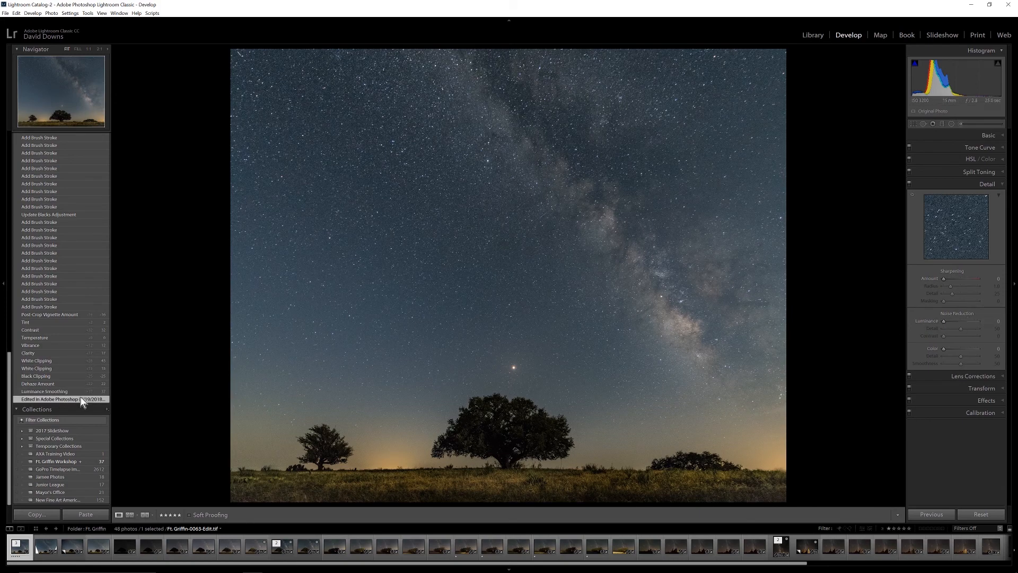
Step the history from Luminance Smoothing to Dehaze Amount and show the Basic adjustments for that state
{"action": "left_click", "coordinate": [60, 392]}
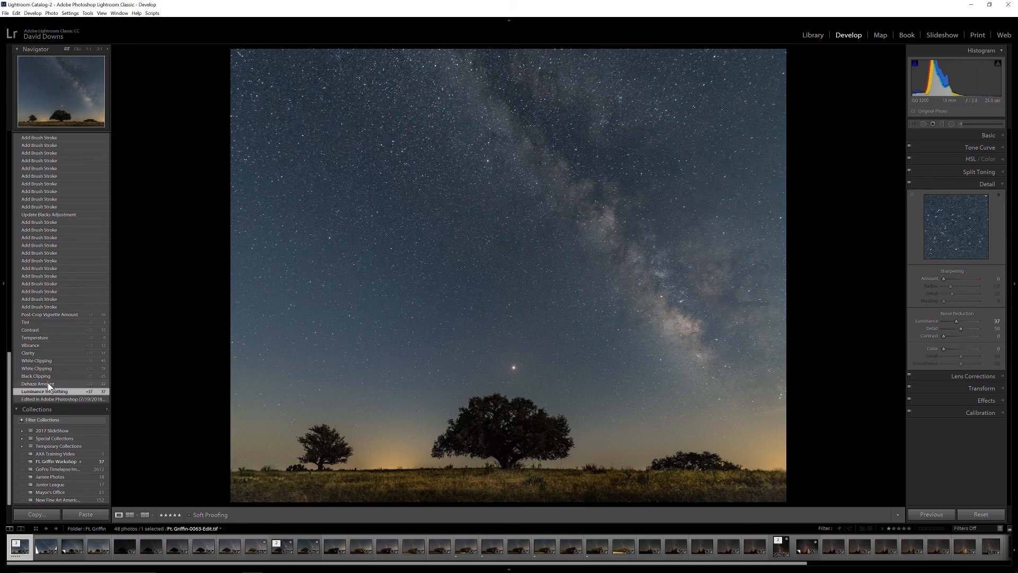
{"action": "left_click", "coordinate": [48, 385]}
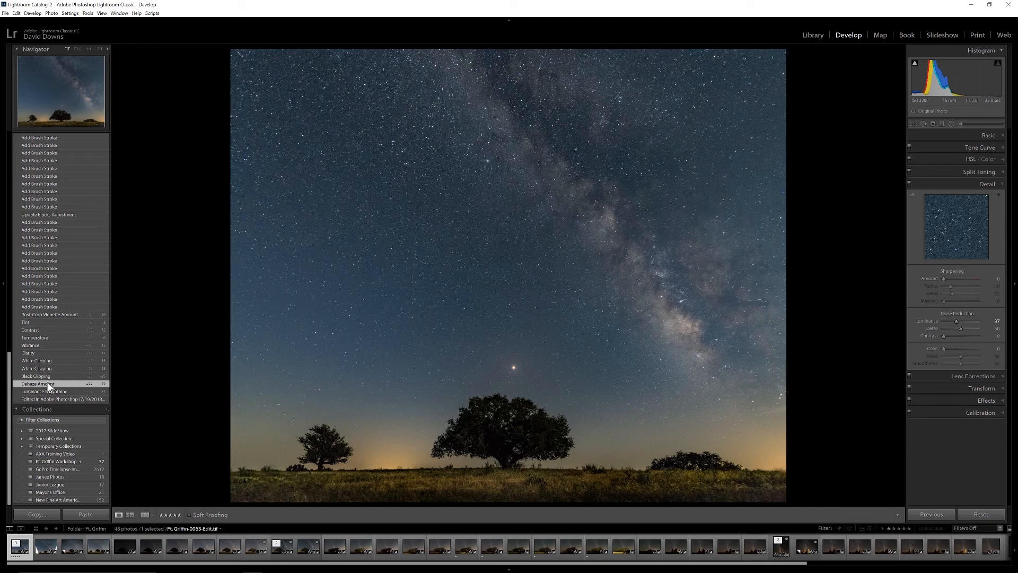
{"action": "left_click", "coordinate": [961, 135]}
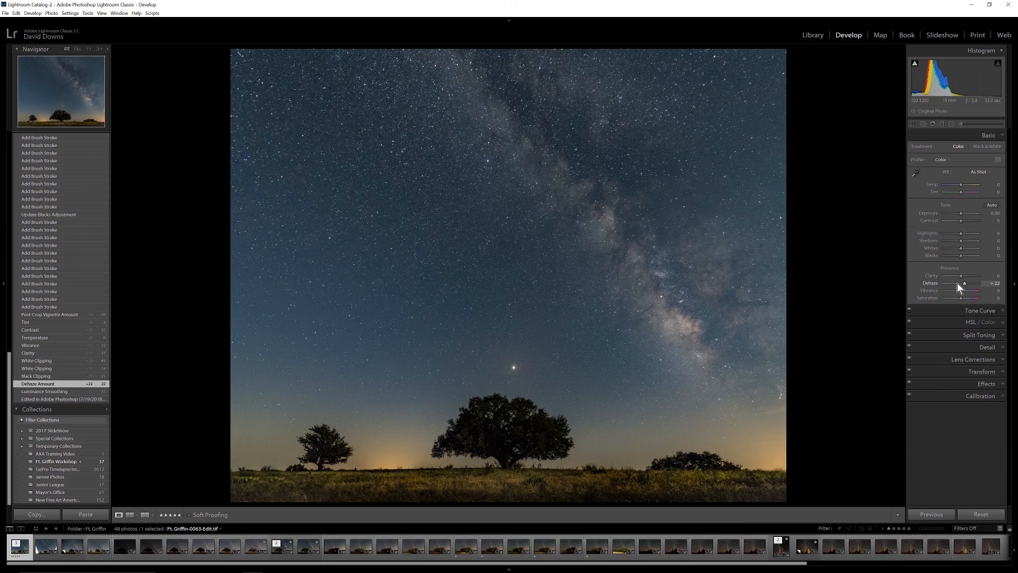
Show the Black Clipping history state and check the photo's shadow and highlight clipping on the histogram
{"action": "left_click", "coordinate": [61, 376]}
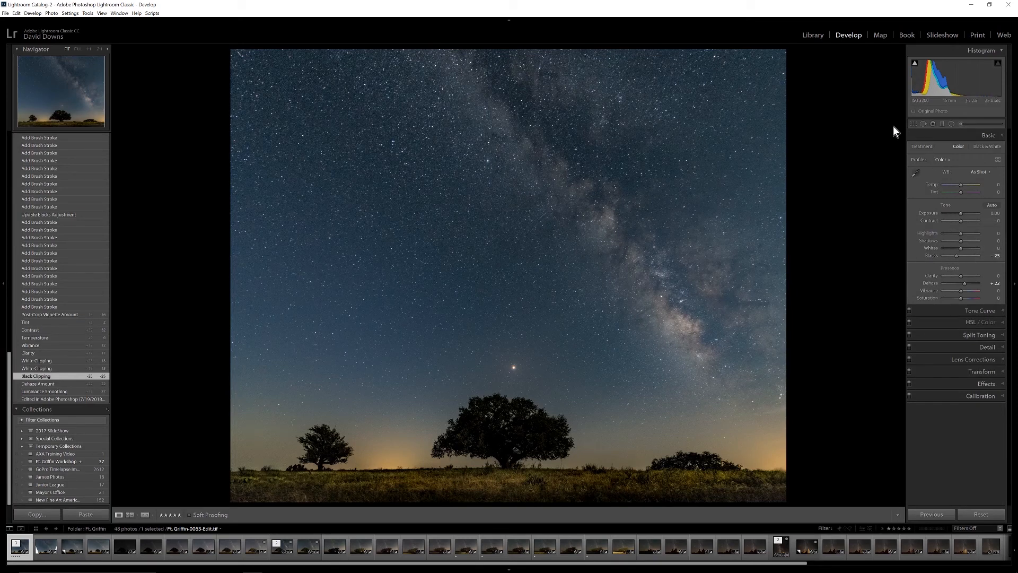
{"action": "left_click", "coordinate": [914, 64]}
{"action": "mouse_move", "coordinate": [916, 65]}
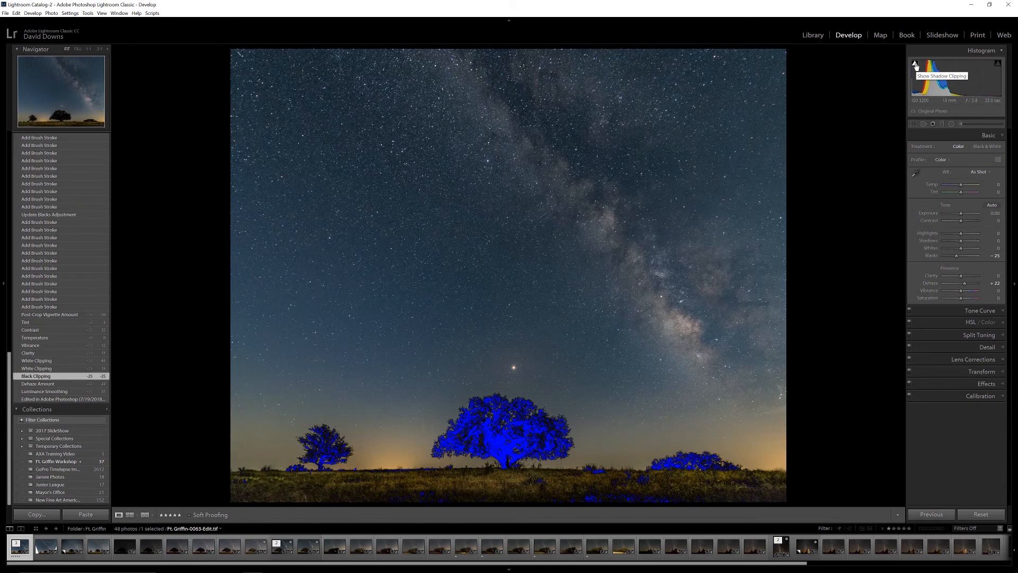
{"action": "mouse_move", "coordinate": [999, 66]}
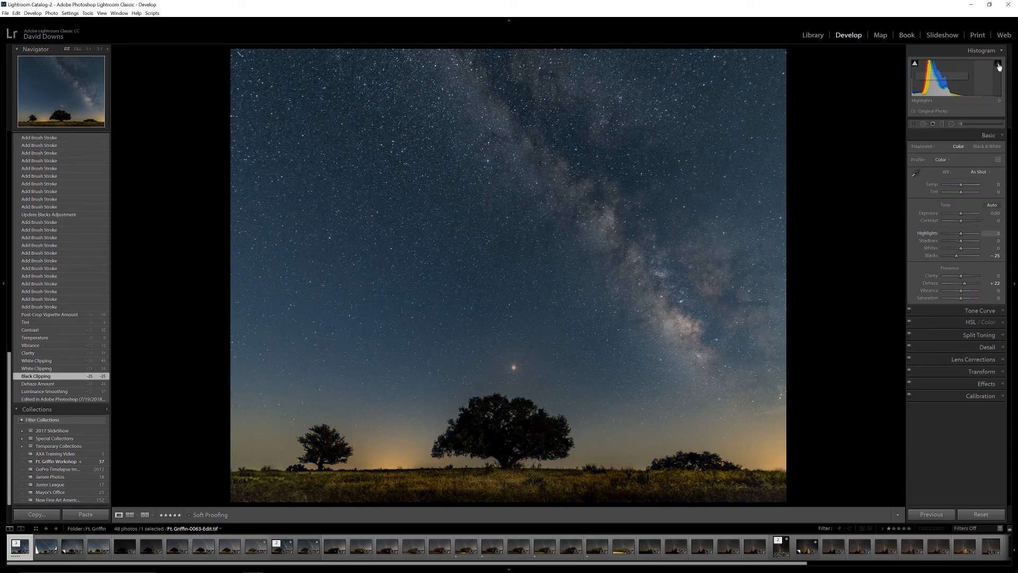
{"action": "left_click", "coordinate": [999, 66]}
Step the history forward through both White Clipping states, Clarity and Vibrance to review their effect on the photo
{"action": "left_click", "coordinate": [42, 369]}
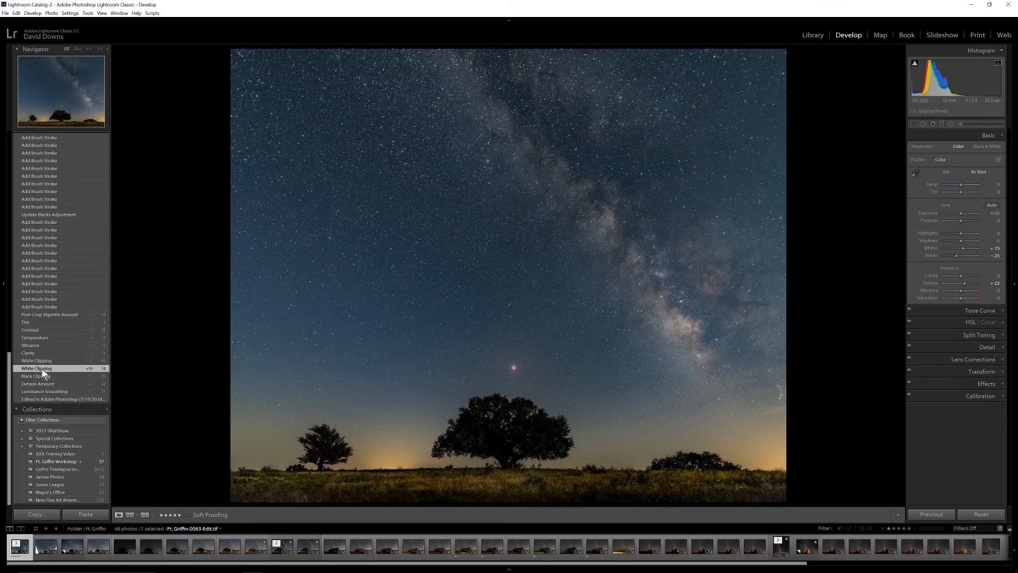
{"action": "left_click", "coordinate": [44, 362]}
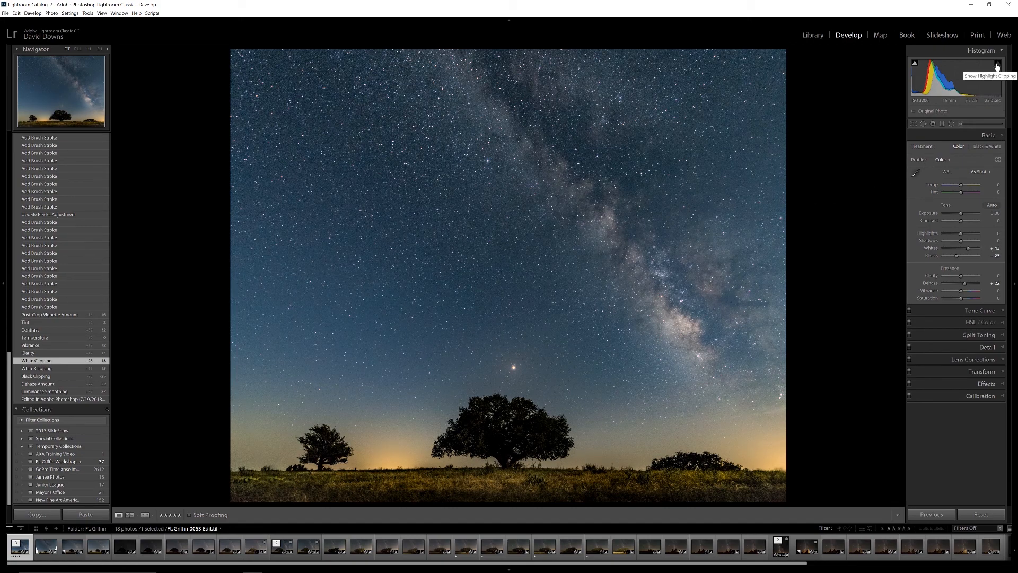
{"action": "left_click", "coordinate": [39, 352]}
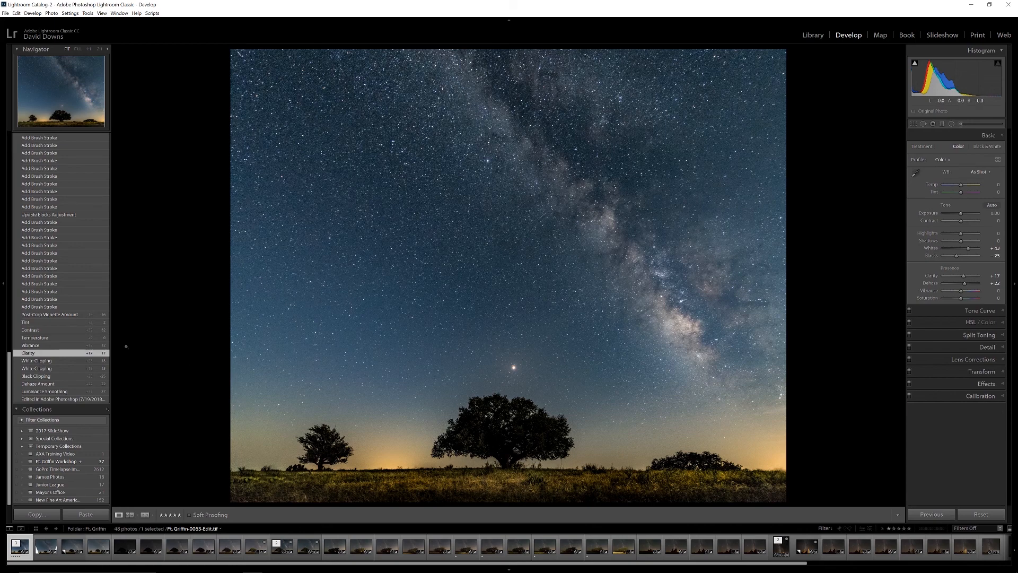
{"action": "left_click", "coordinate": [30, 346]}
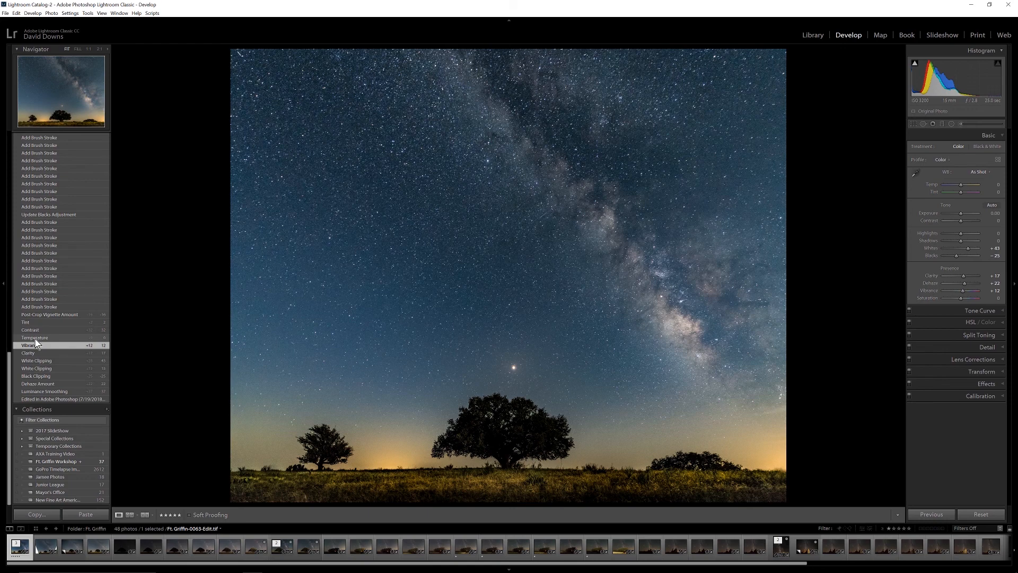
Step the history forward through the Temperature, Contrast and Tint states to review the color and contrast adjustments
{"action": "left_click", "coordinate": [35, 339]}
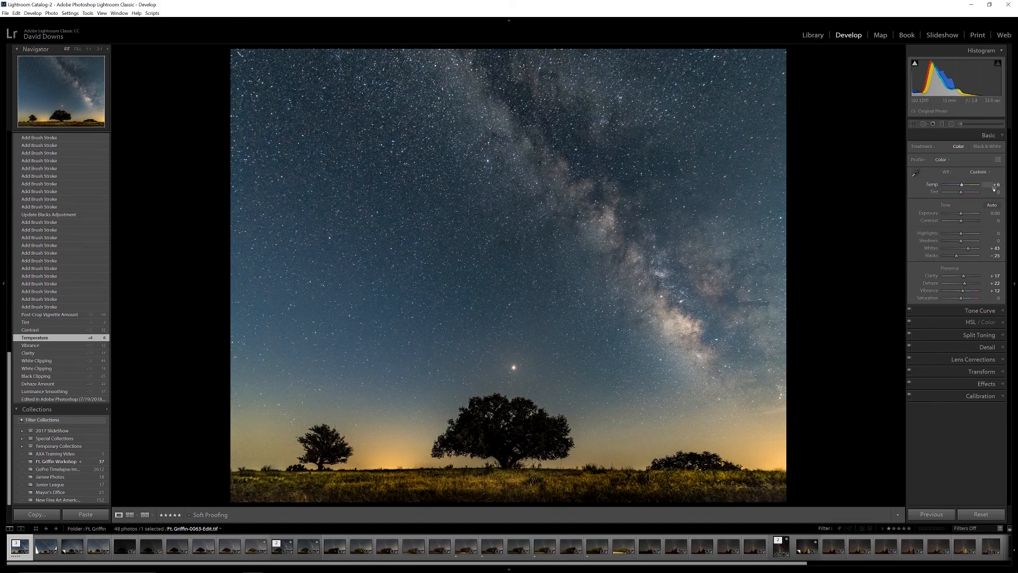
{"action": "left_click", "coordinate": [35, 330]}
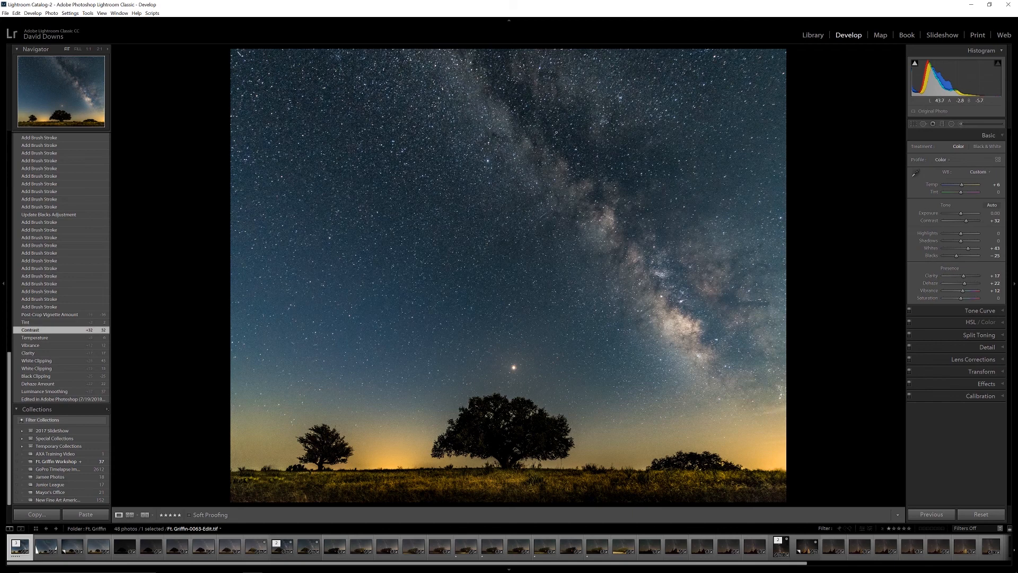
{"action": "left_click", "coordinate": [40, 323]}
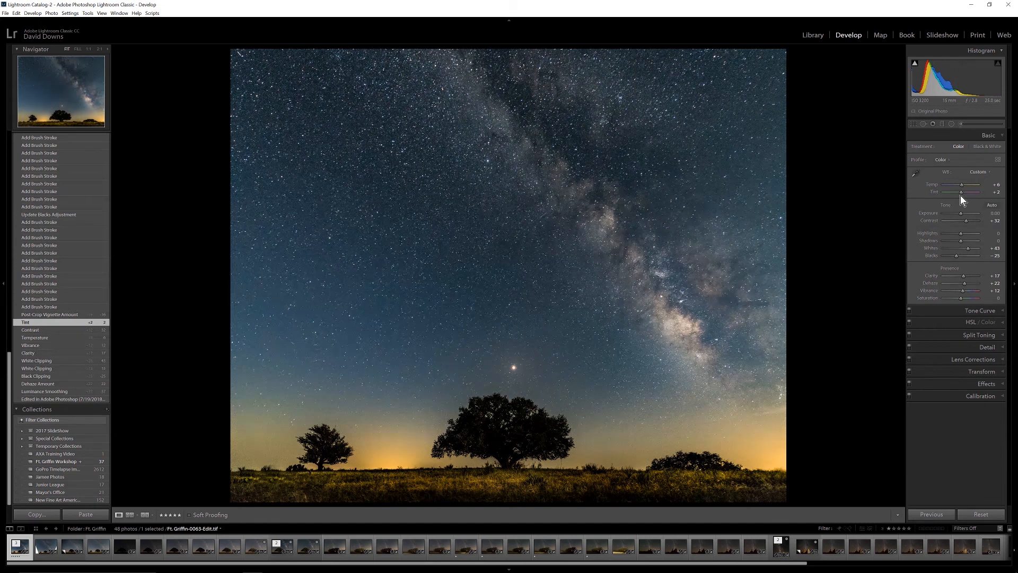
Show the Post-Crop Vignette Amount history state with its Effects settings and compare it with the Tint state
{"action": "left_click", "coordinate": [45, 317]}
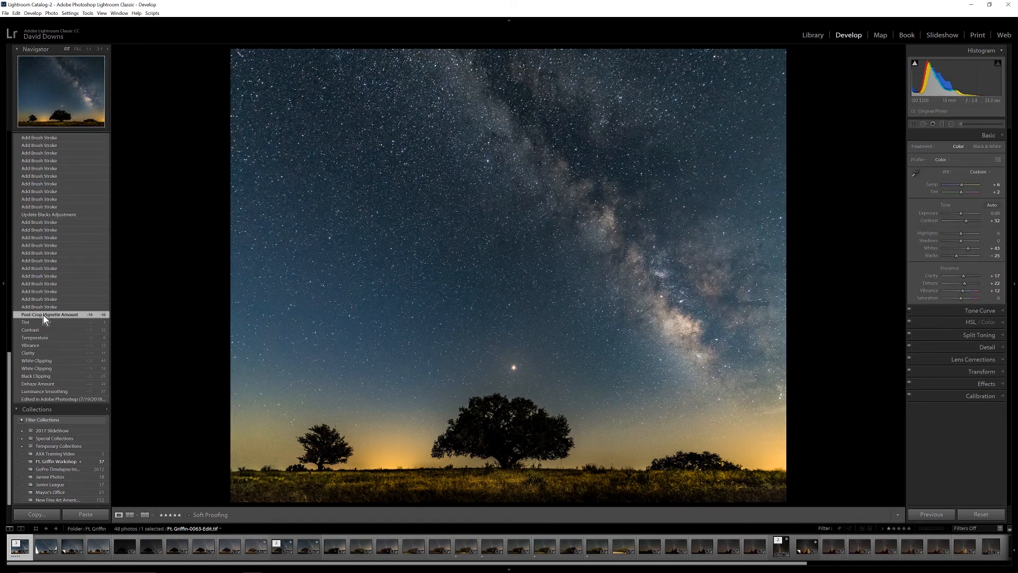
{"action": "left_click", "coordinate": [956, 386]}
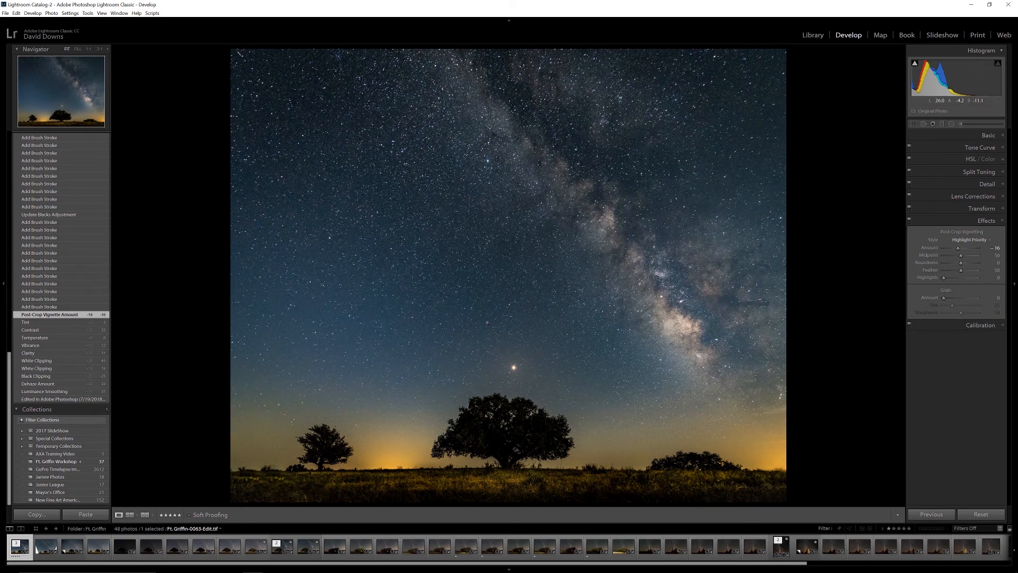
{"action": "left_click", "coordinate": [37, 322]}
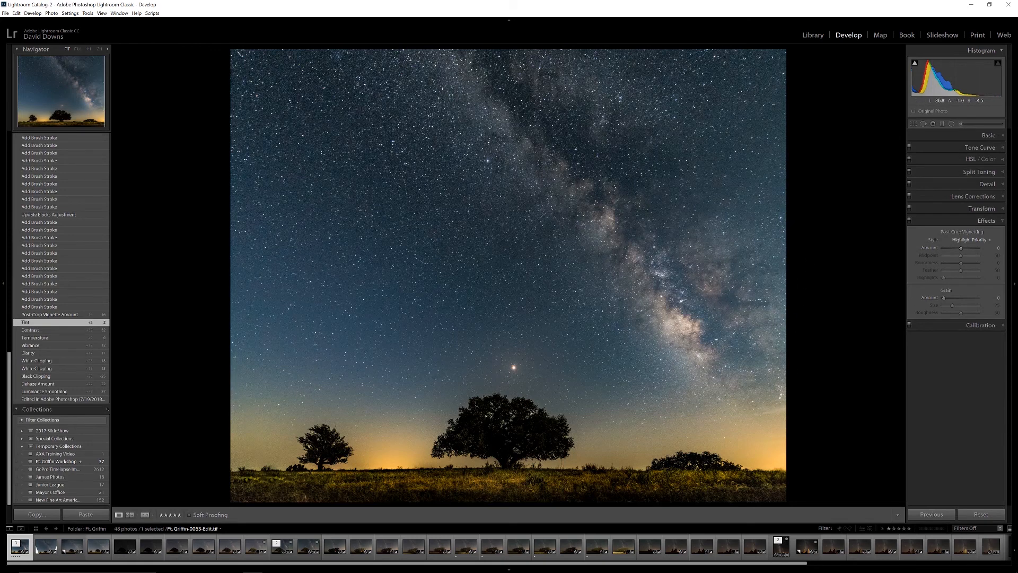
{"action": "left_click", "coordinate": [57, 316]}
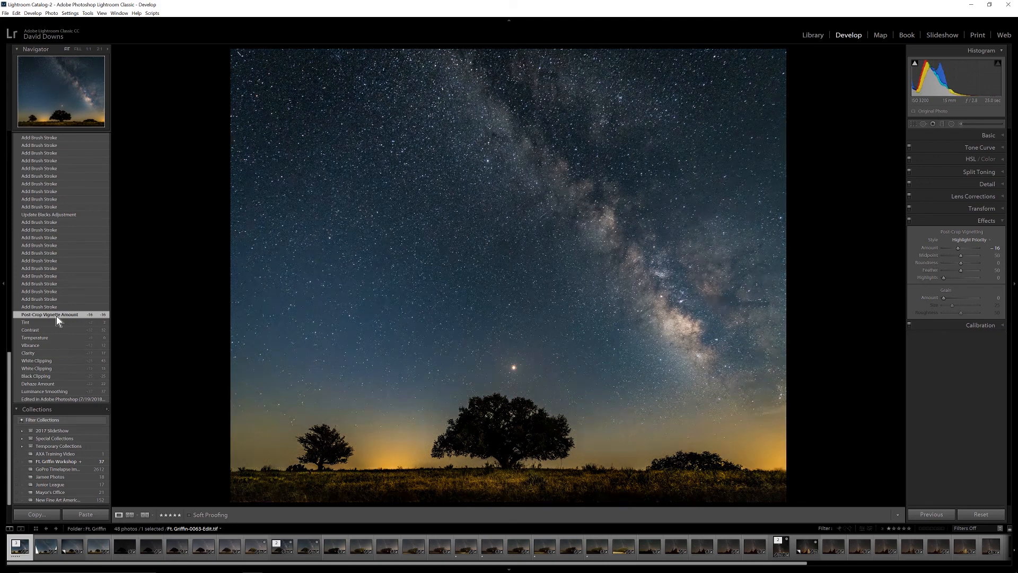
Show the first Add Brush Stroke history state and inspect its Adjustment Brush mask and settings beside the Milky Way's bright core
{"action": "left_click", "coordinate": [52, 308]}
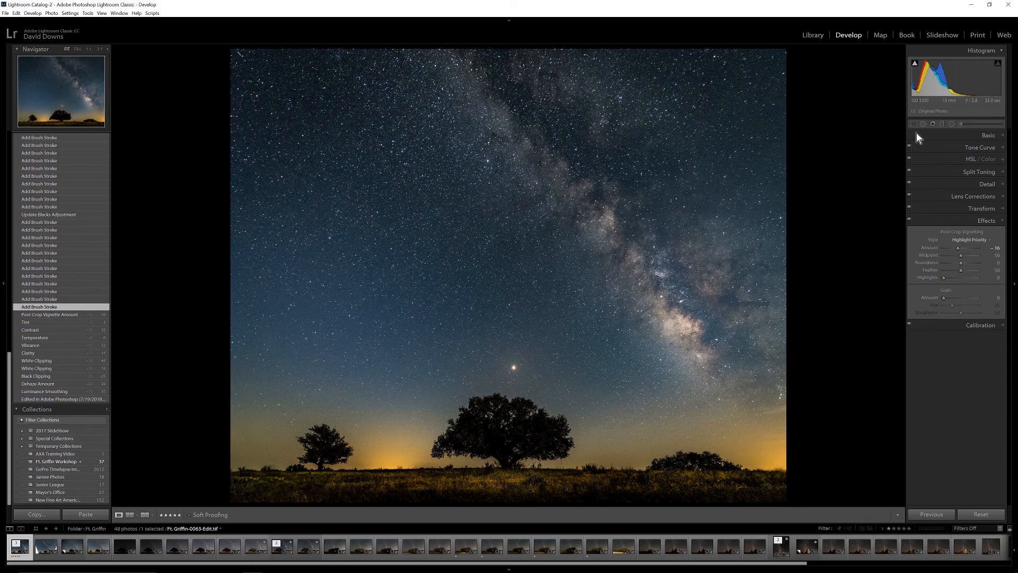
{"action": "left_click", "coordinate": [950, 135]}
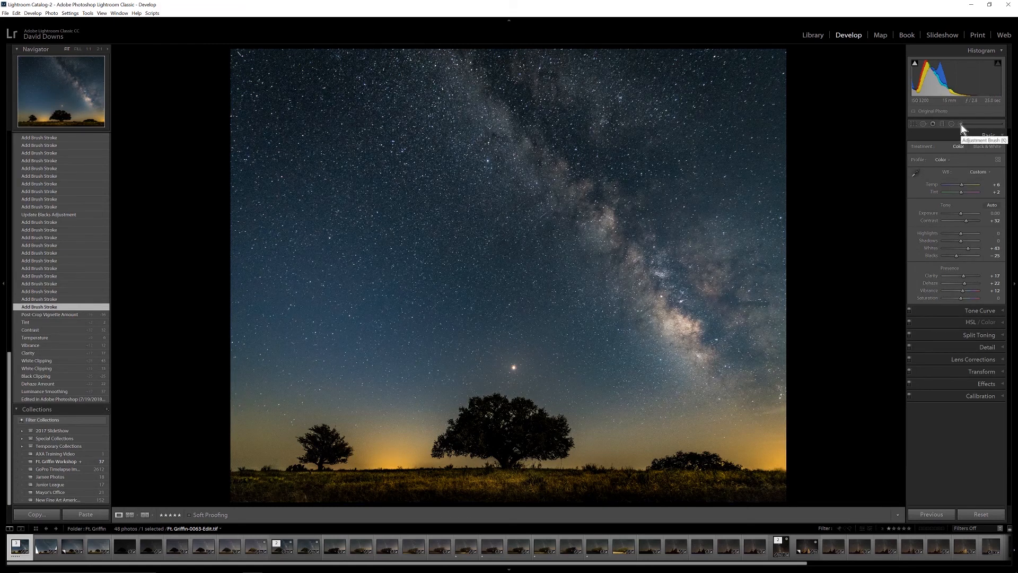
{"action": "left_click", "coordinate": [961, 126]}
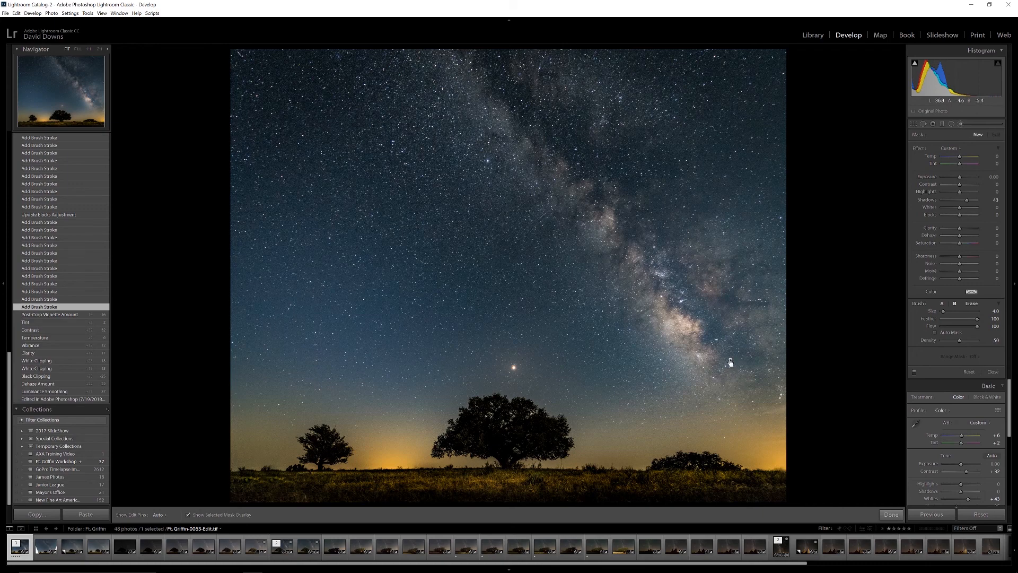
{"action": "mouse_move", "coordinate": [730, 362]}
{"action": "left_click", "coordinate": [731, 362]}
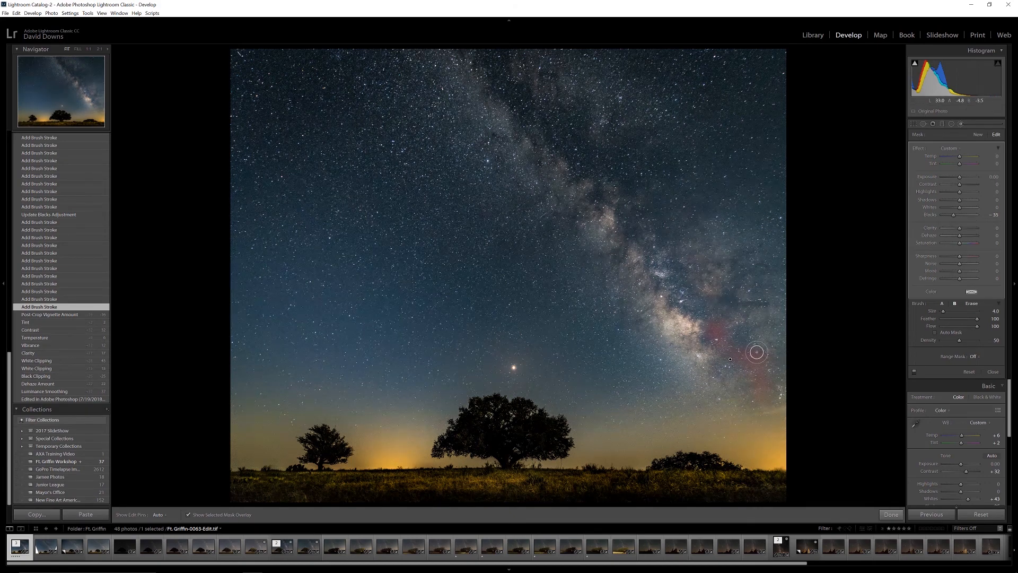
{"action": "mouse_move", "coordinate": [716, 333]}
{"action": "left_mouse_down"}
{"action": "mouse_move", "coordinate": [734, 341]}
{"action": "mouse_move", "coordinate": [708, 321]}
{"action": "left_mouse_up"}
Step the history through the following brush strokes on the Milky Way's dark areas up to the Update Blacks Adjustment state
{"action": "left_click", "coordinate": [42, 300]}
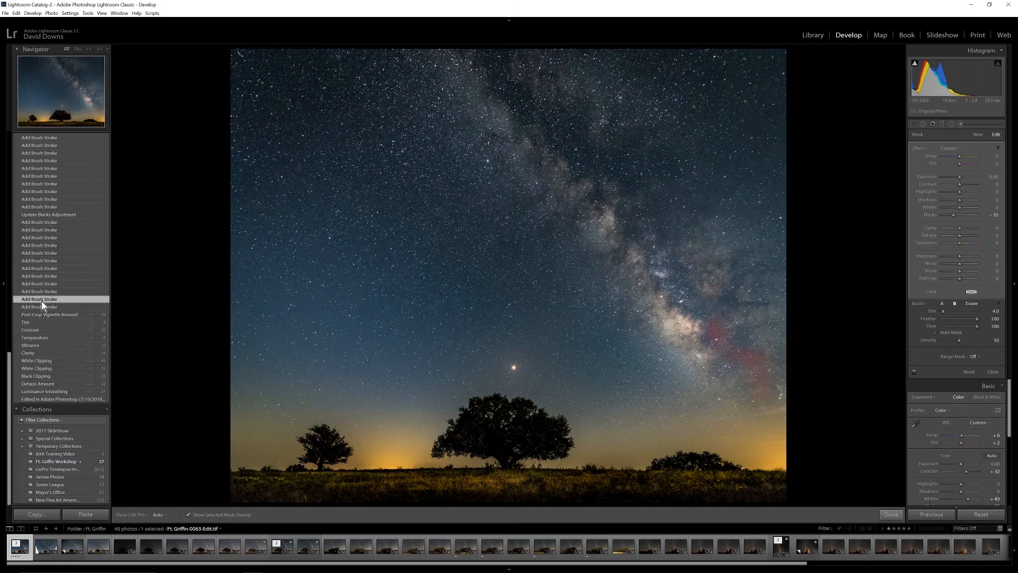
{"action": "left_click", "coordinate": [44, 293]}
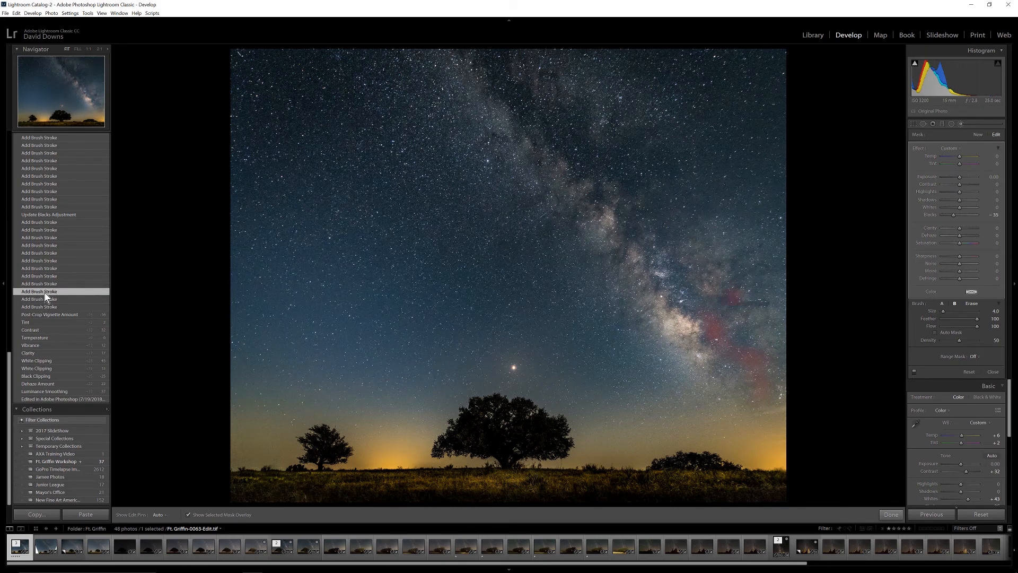
{"action": "left_click", "coordinate": [46, 285]}
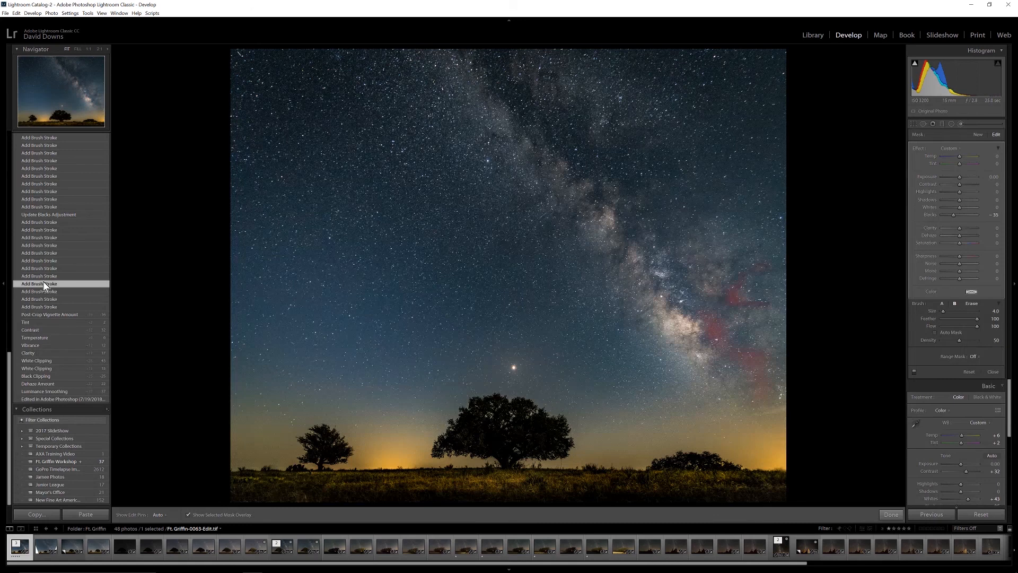
{"action": "left_click", "coordinate": [44, 277]}
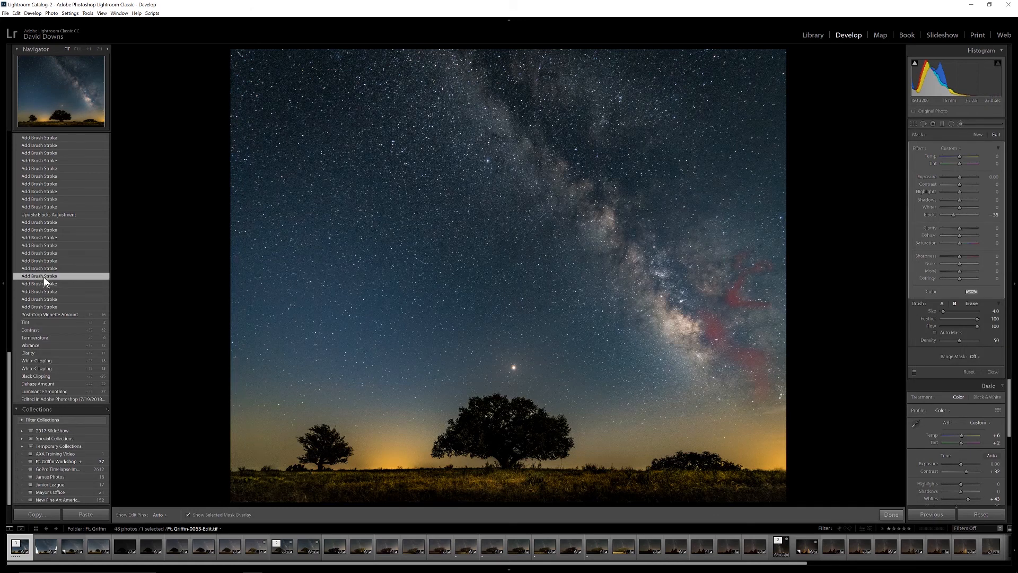
{"action": "left_click", "coordinate": [44, 269]}
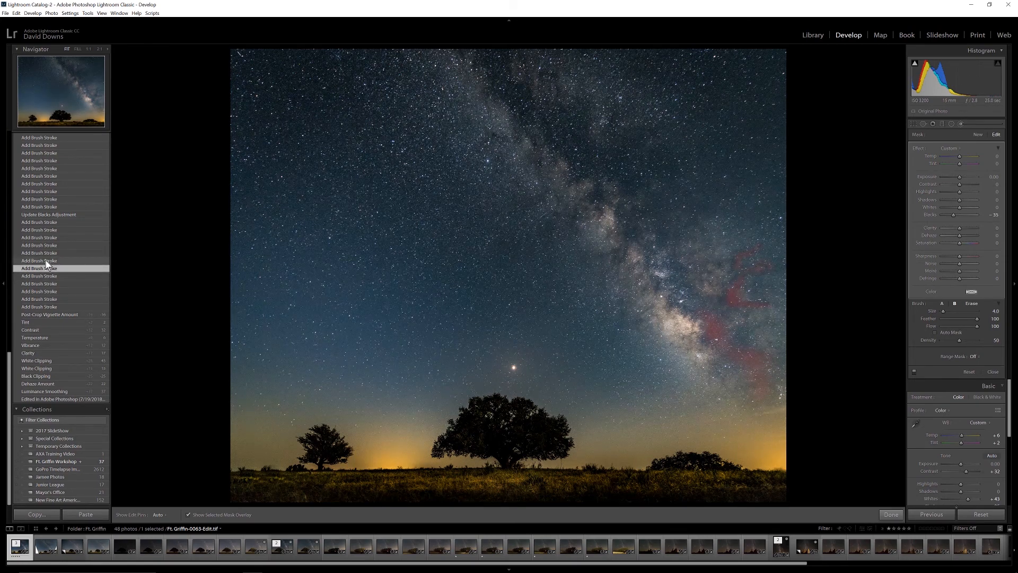
{"action": "left_click", "coordinate": [47, 261]}
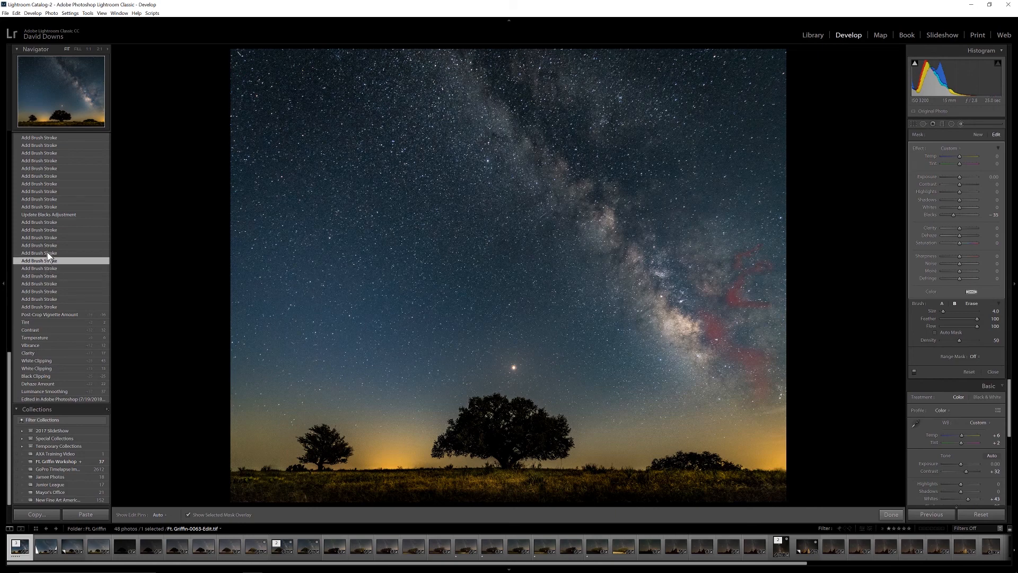
{"action": "left_click", "coordinate": [53, 222]}
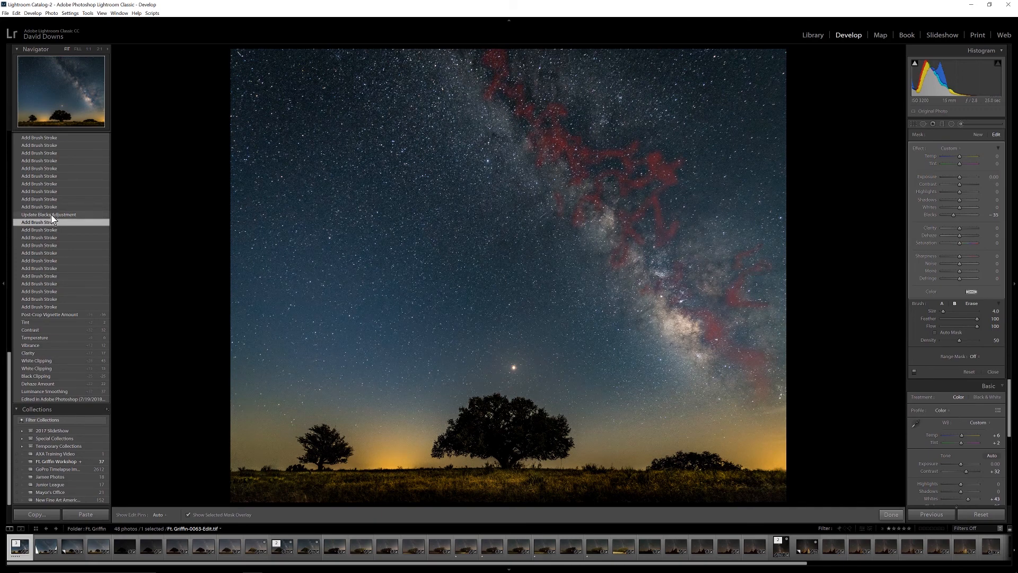
{"action": "left_click", "coordinate": [53, 214]}
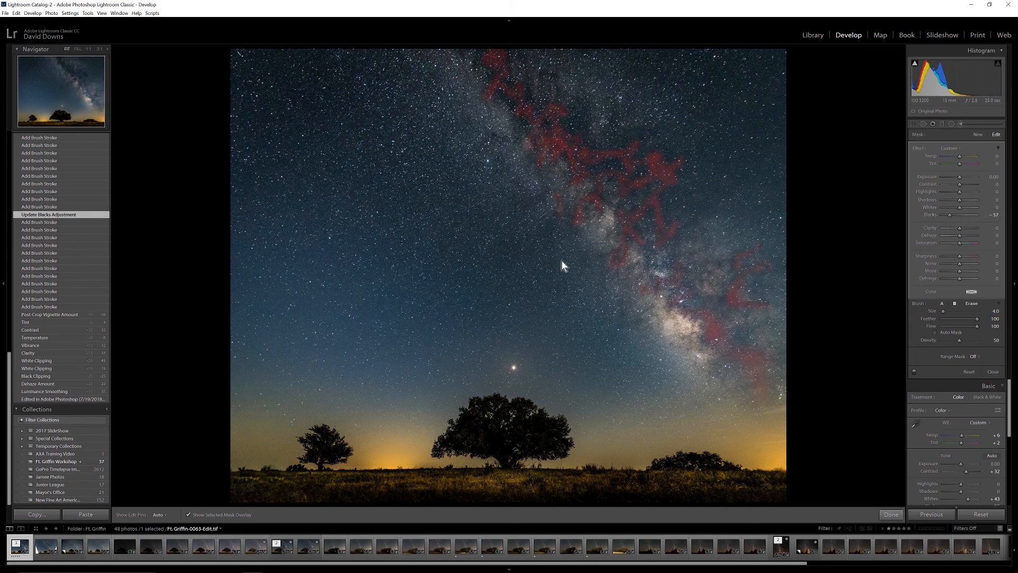
Show the first Add Brush Stroke state after Update Blacks Adjustment and select its Adjustment Brush pin on the Milky Way's bright core
{"action": "left_click", "coordinate": [49, 206]}
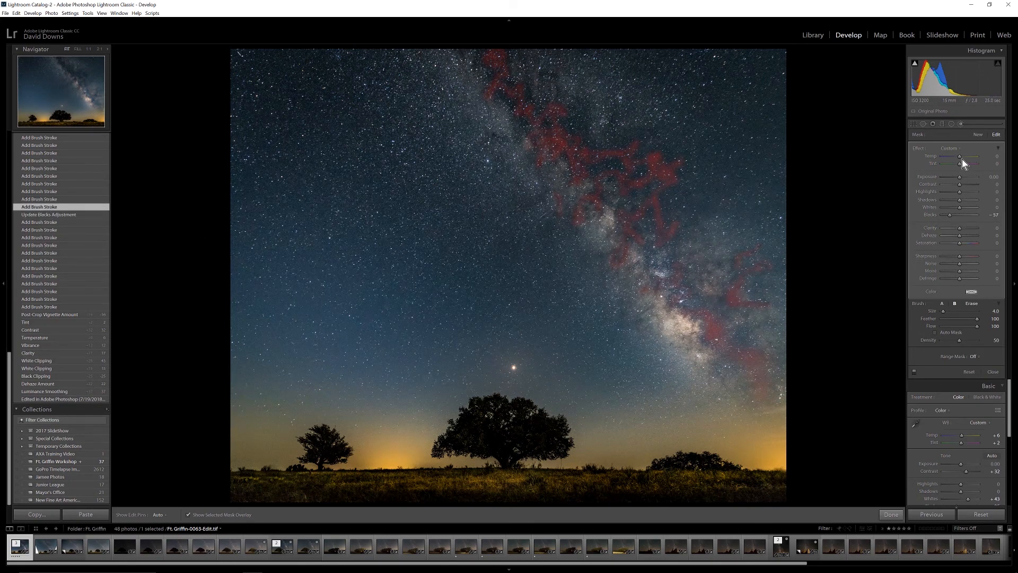
{"action": "left_click", "coordinate": [960, 124]}
{"action": "left_click", "coordinate": [962, 125]}
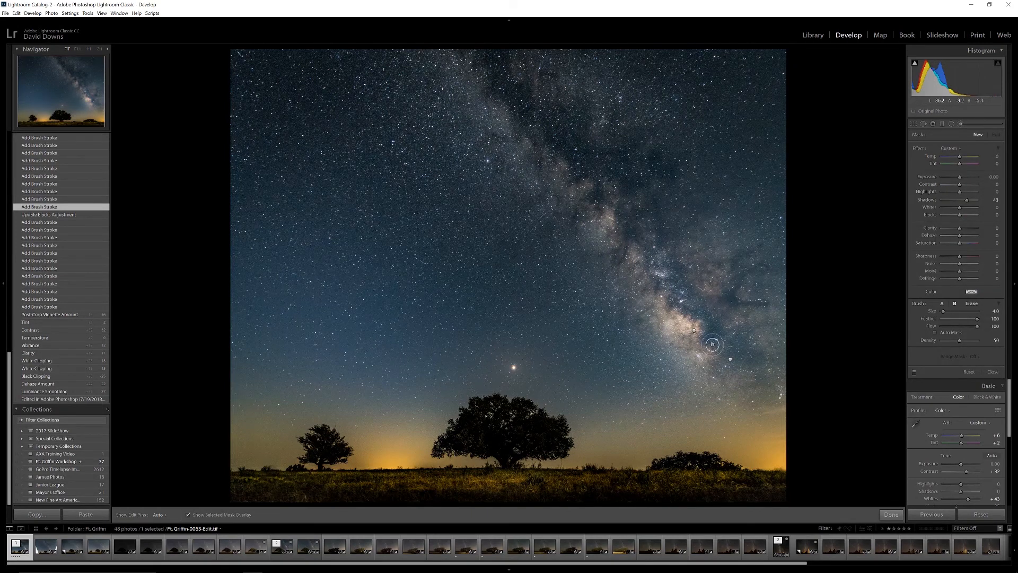
{"action": "mouse_move", "coordinate": [695, 335]}
{"action": "left_click", "coordinate": [694, 333]}
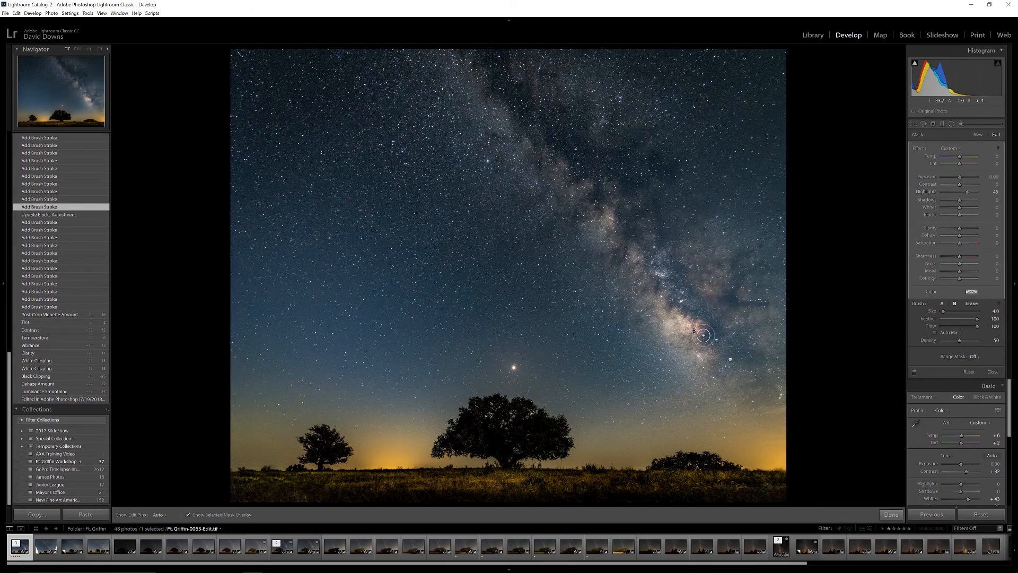
Compare the last Add Brush Stroke state of the highlights mask with the Update Highlights Adjustment state
{"action": "scroll", "coordinate": [52, 199], "scroll_direction": "up", "scroll_amount": 5}
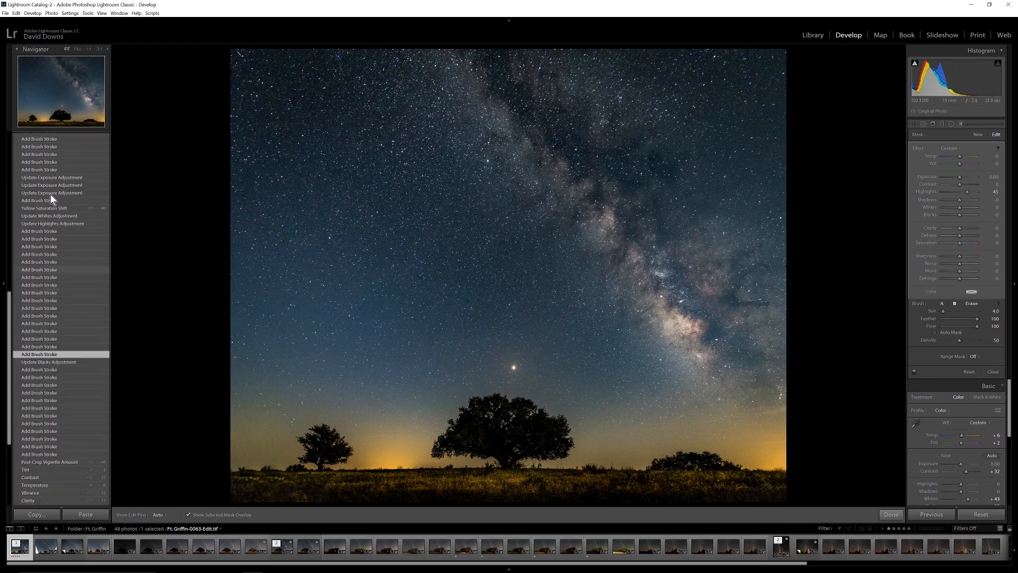
{"action": "left_click", "coordinate": [51, 232]}
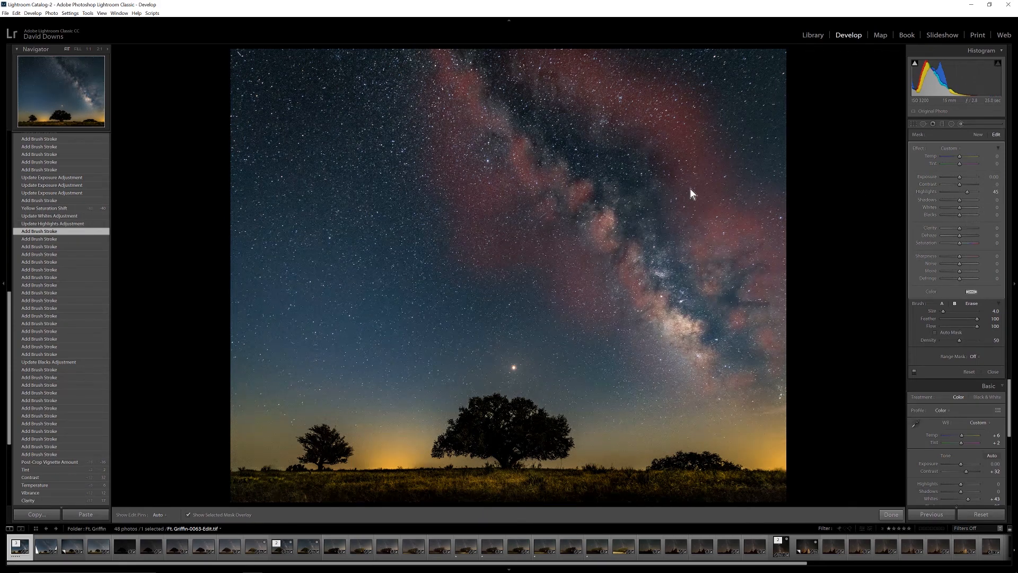
{"action": "left_click", "coordinate": [52, 224]}
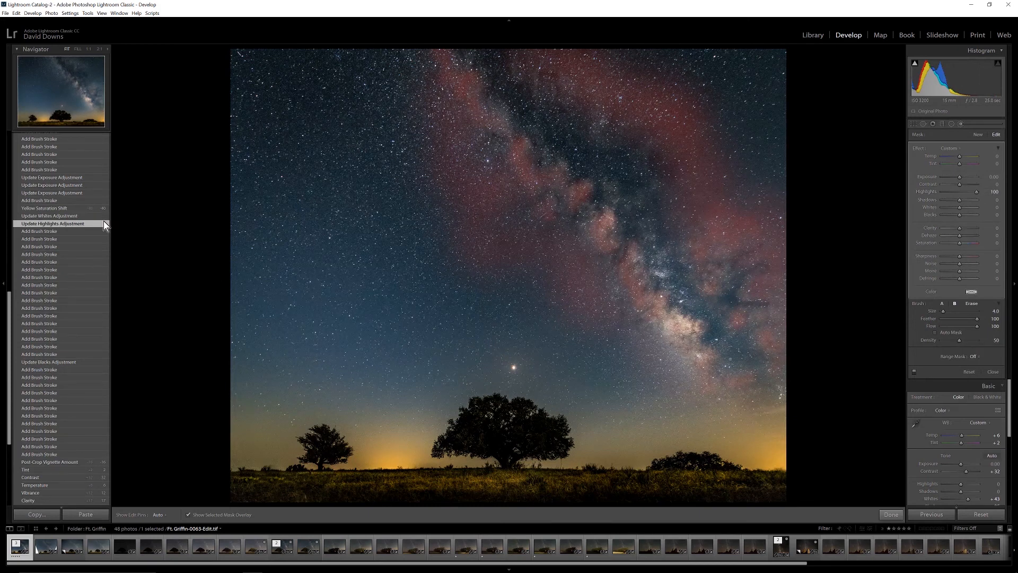
Show the Update Whites Adjustment state, close the Adjustment Brush, and show the Yellow Saturation Shift state just above it
{"action": "left_click", "coordinate": [51, 216]}
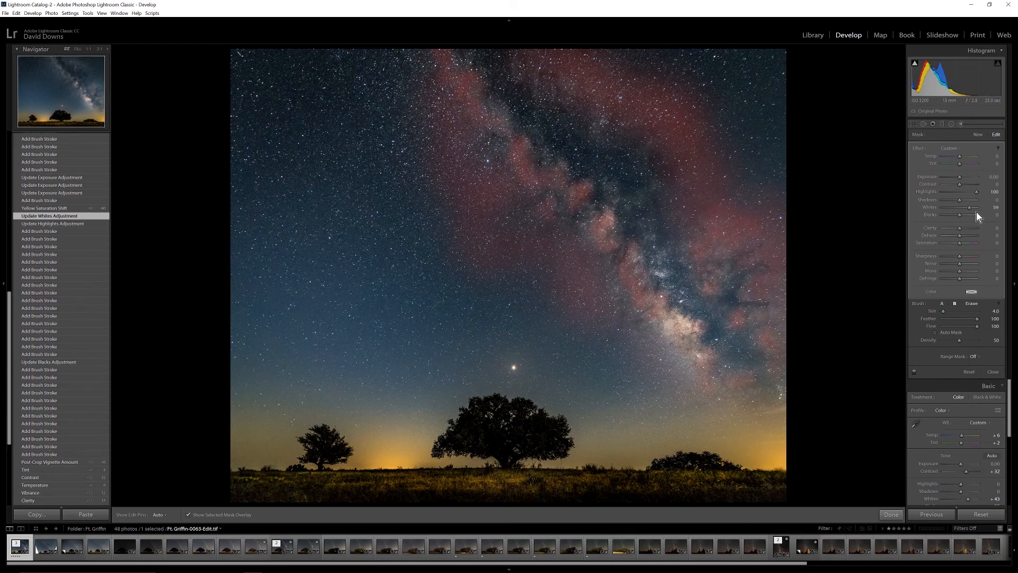
{"action": "left_click", "coordinate": [961, 125]}
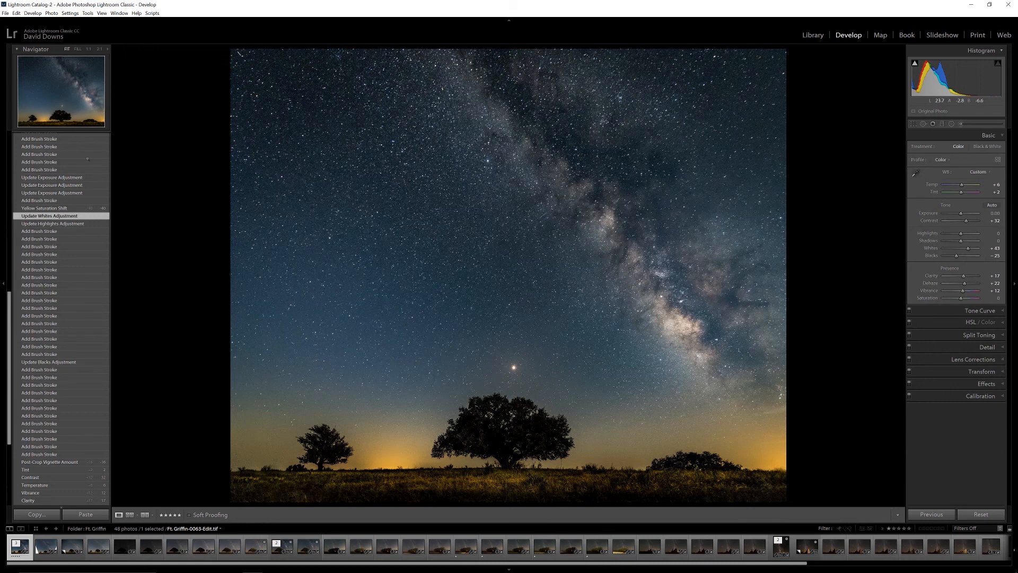
{"action": "scroll", "coordinate": [46, 382], "scroll_direction": "up", "scroll_amount": 3}
{"action": "left_click", "coordinate": [46, 380]}
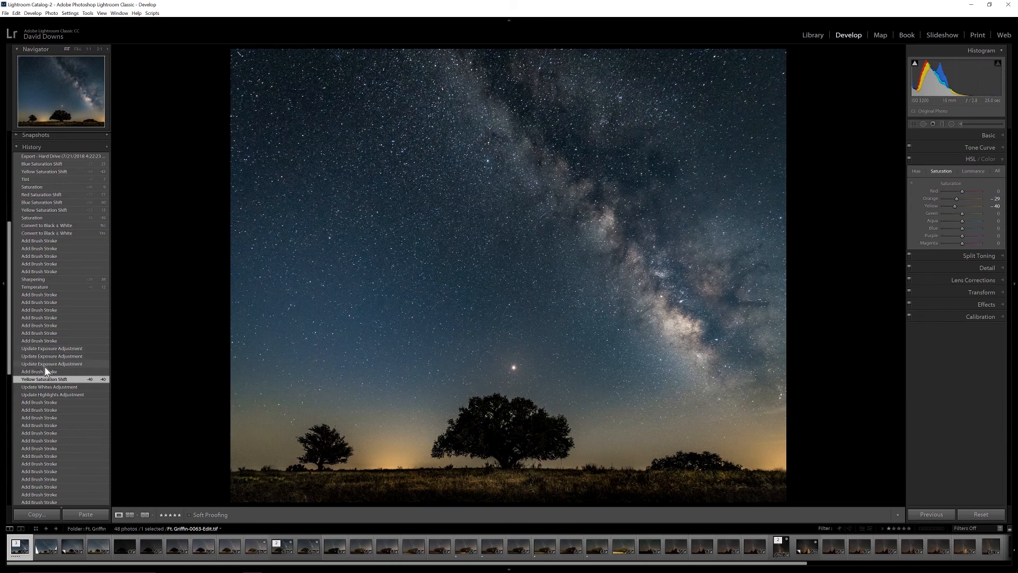
Step the history back up through the Add Brush Stroke states between Update Exposure Adjustment and Temperature, checking the trees and foreground
{"action": "left_click", "coordinate": [45, 341]}
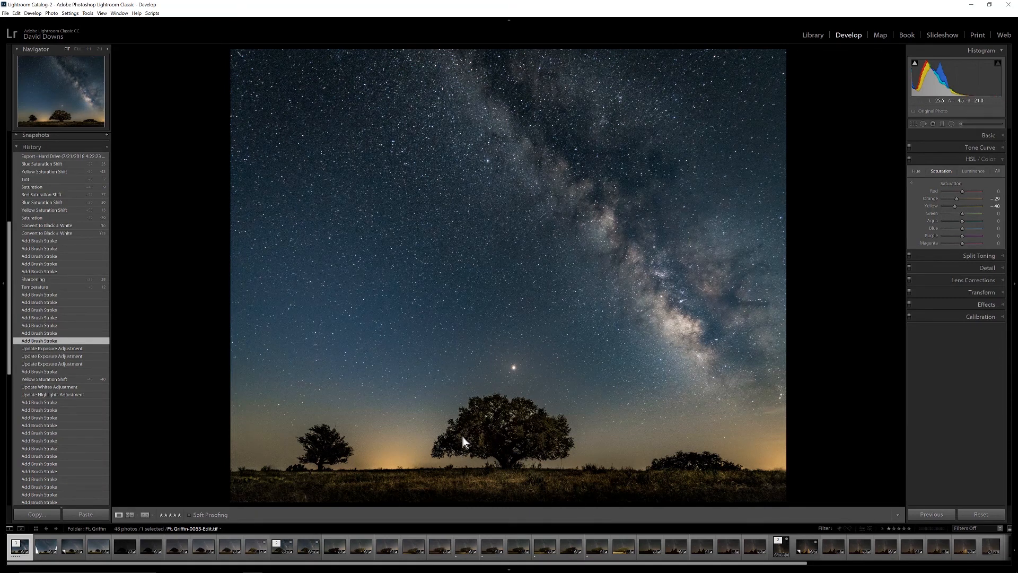
{"action": "left_click", "coordinate": [37, 333]}
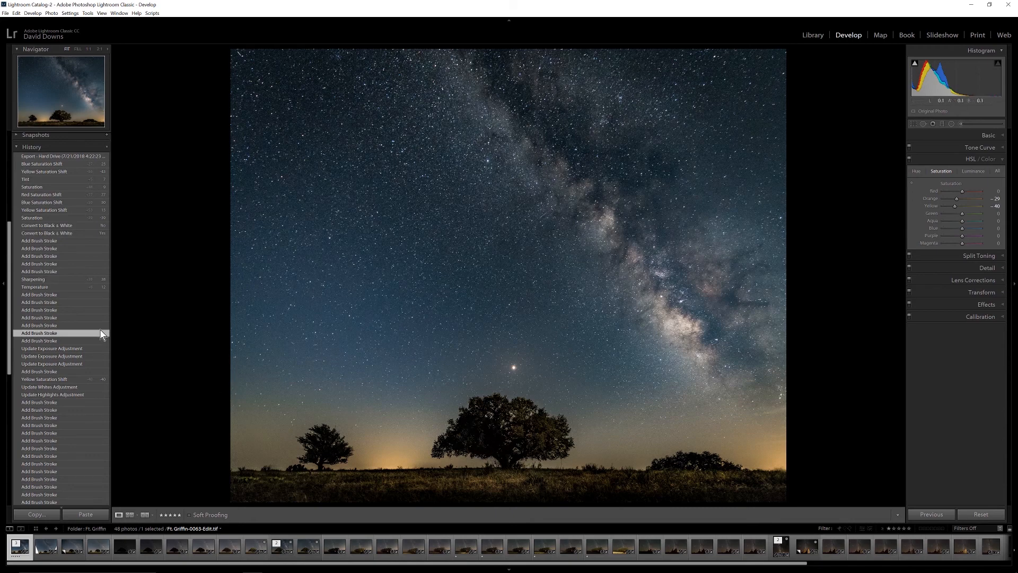
{"action": "left_click", "coordinate": [47, 310]}
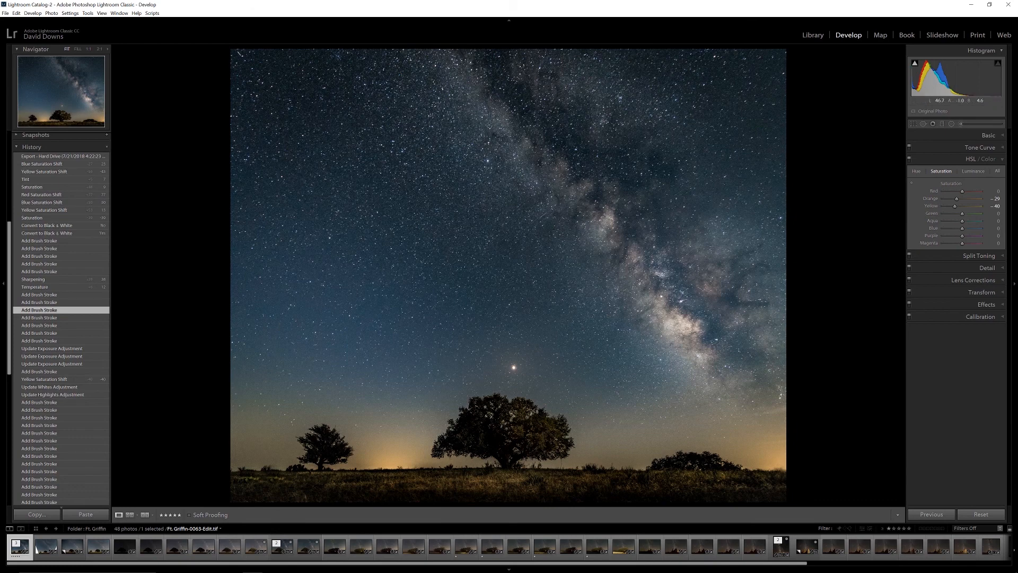
{"action": "left_click", "coordinate": [39, 301]}
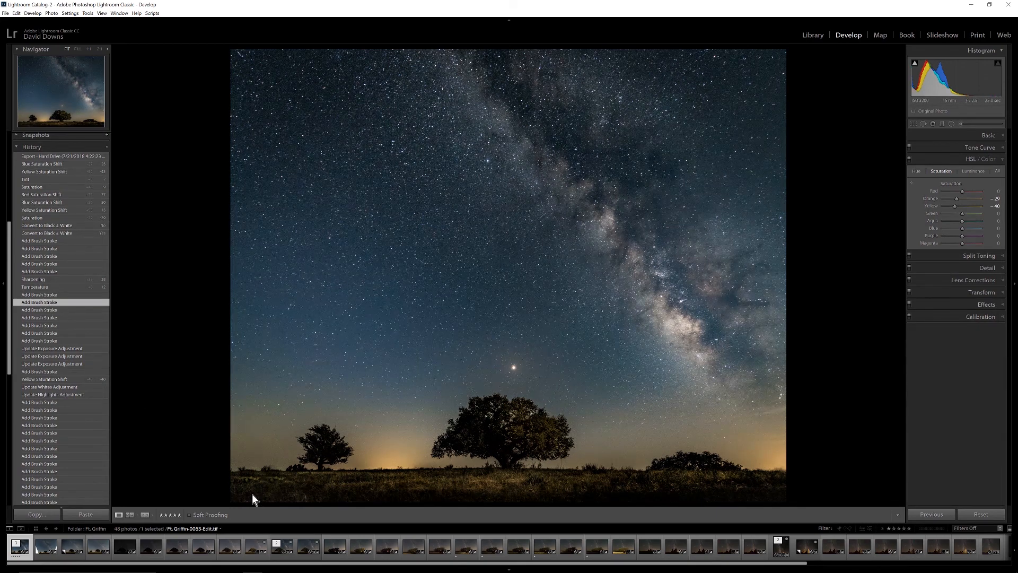
{"action": "key", "text": "ctrl+z"}
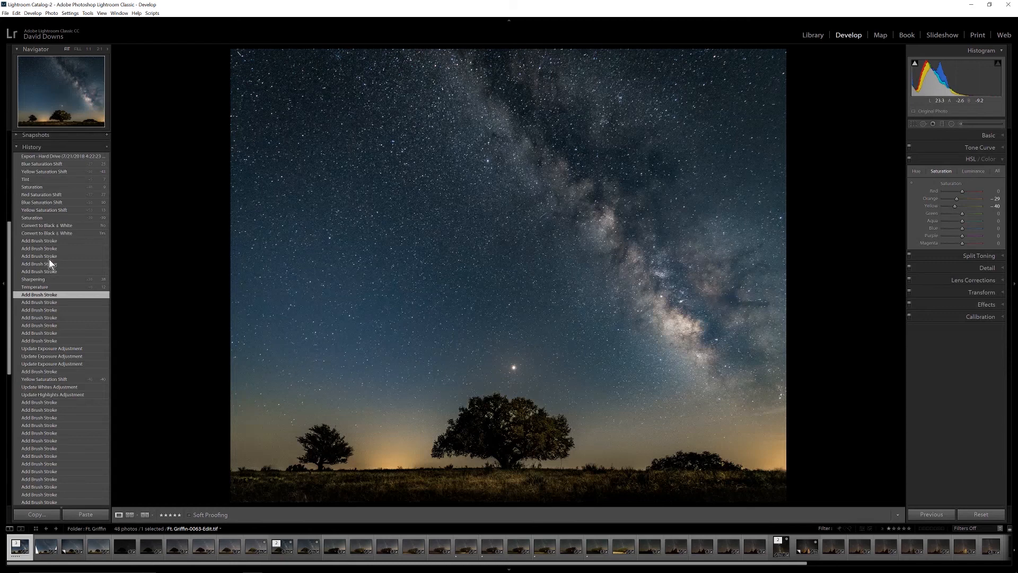
Show the Temperature and Sharpening history states and inspect their values in the Basic and Detail settings
{"action": "left_click", "coordinate": [33, 287]}
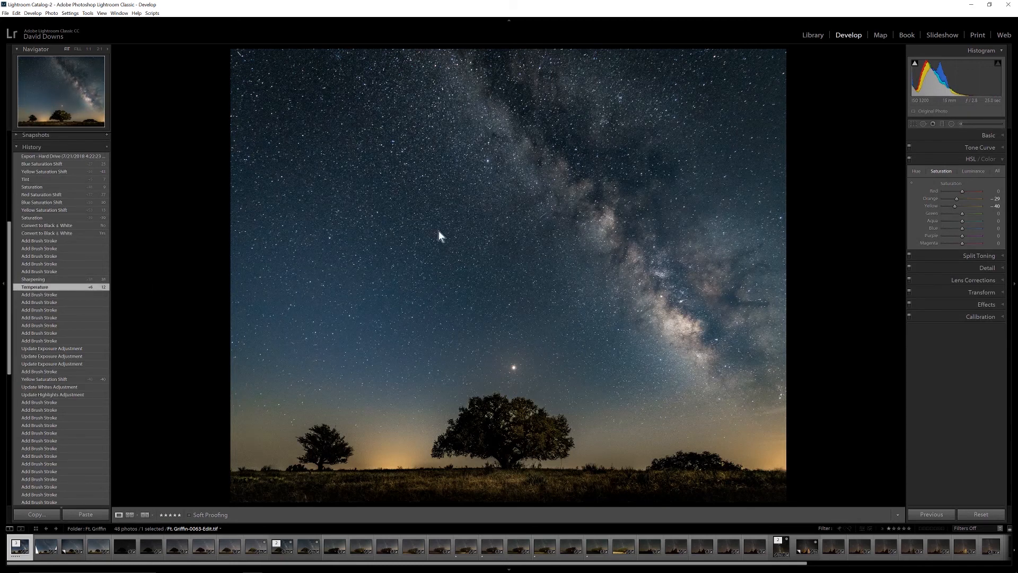
{"action": "left_click", "coordinate": [934, 135]}
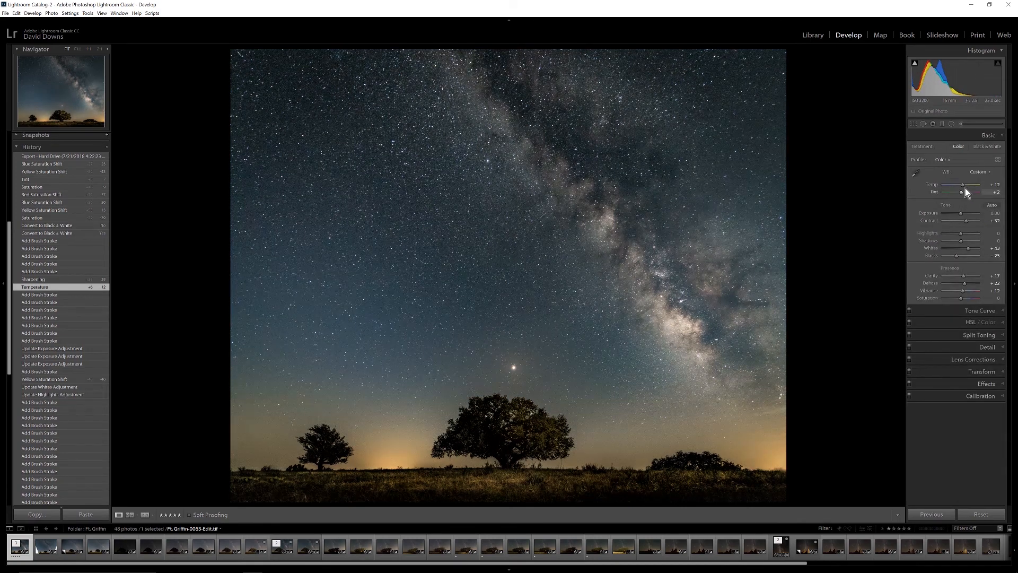
{"action": "left_click", "coordinate": [33, 282]}
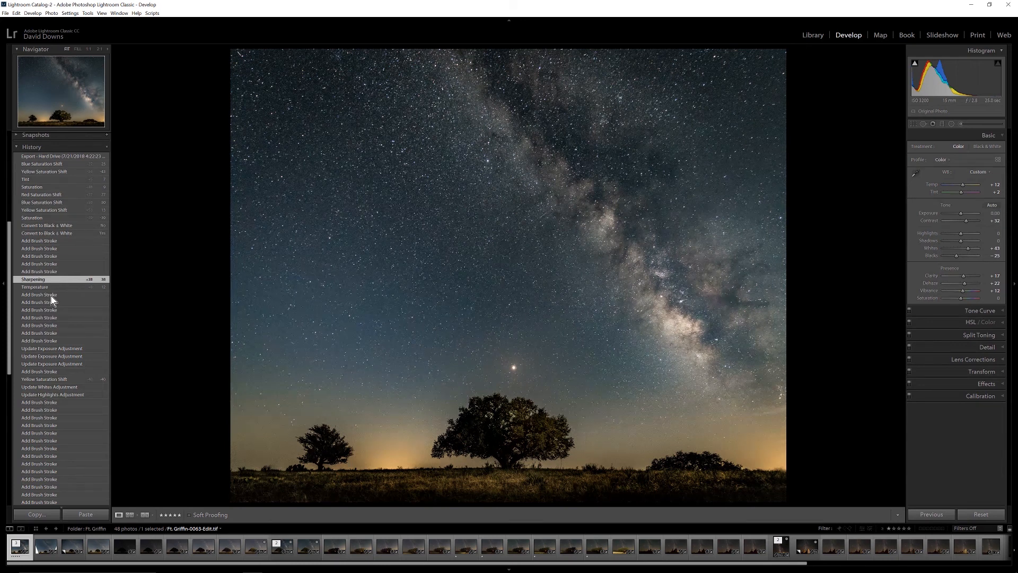
{"action": "left_click", "coordinate": [935, 348]}
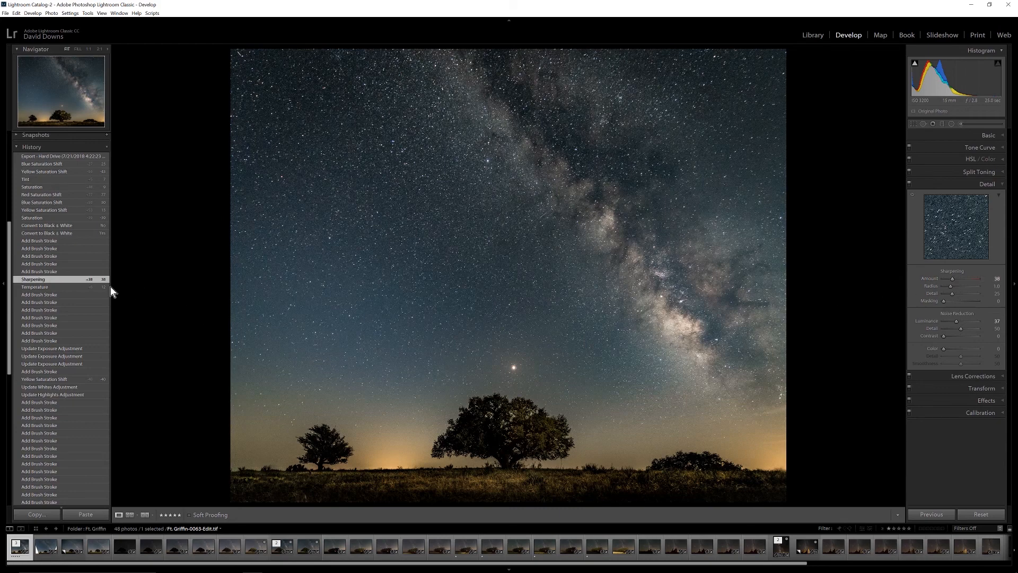
Show the Add Brush Stroke state just before Convert to Black & White and inspect the Adjustment Brush pins on the grassy foreground
{"action": "left_click", "coordinate": [51, 272]}
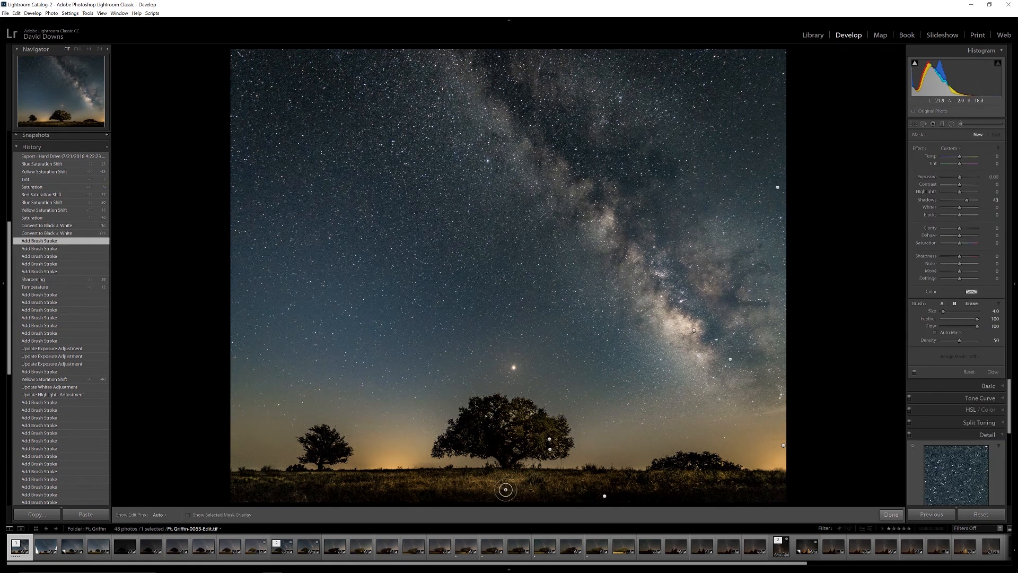
{"action": "mouse_move", "coordinate": [506, 492]}
{"action": "mouse_move", "coordinate": [604, 497]}
{"action": "left_click", "coordinate": [605, 497]}
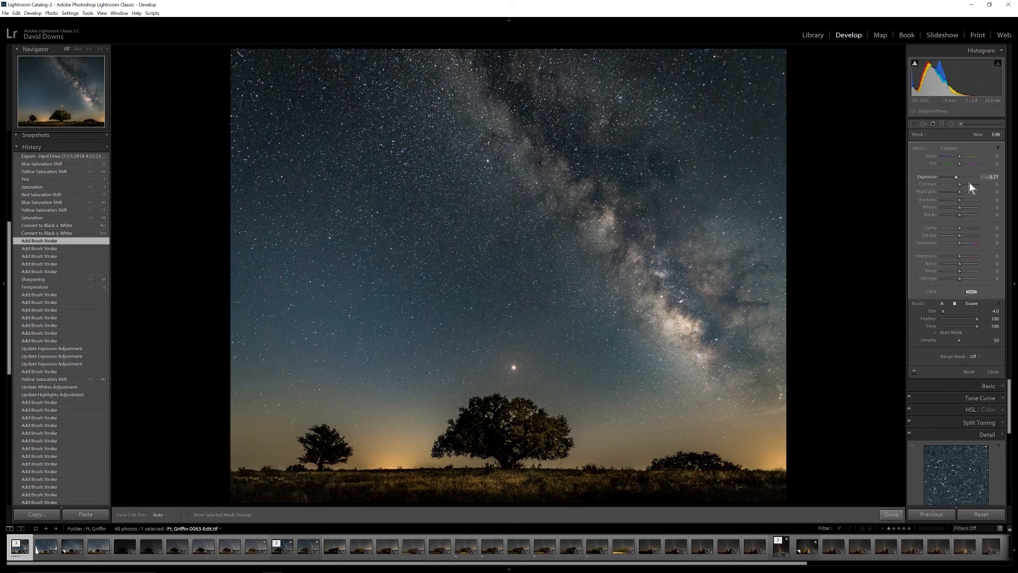
{"action": "left_click", "coordinate": [504, 489]}
{"action": "key", "text": "o"}
Inspect the Adjustment Brush pins along the photo's right edge, showing and hiding the mask overlay of the sky's noise adjustment
{"action": "left_click", "coordinate": [783, 448]}
{"action": "mouse_move", "coordinate": [782, 446]}
{"action": "left_click", "coordinate": [778, 188]}
{"action": "key", "text": "o"}
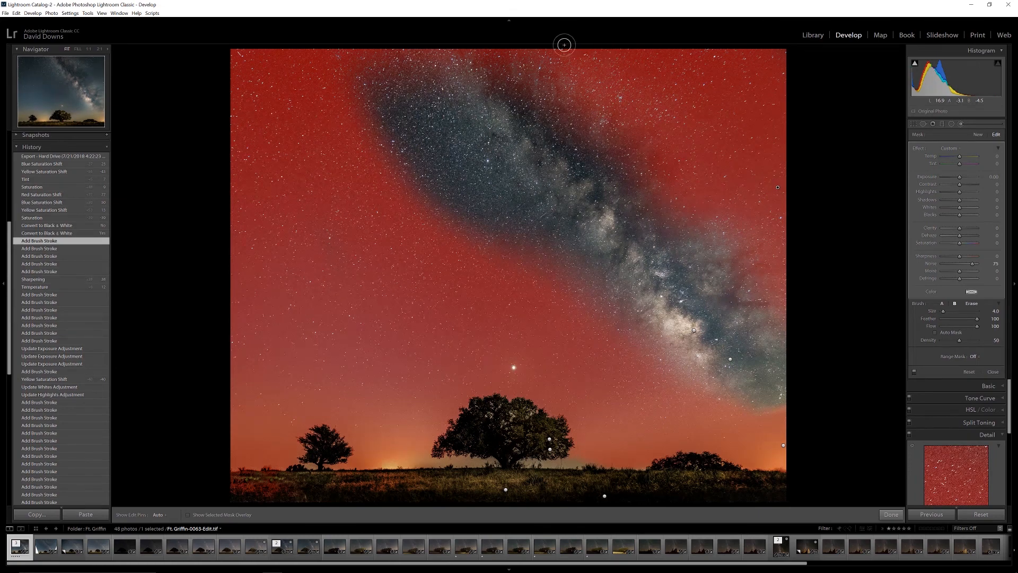
{"action": "key", "text": "o"}
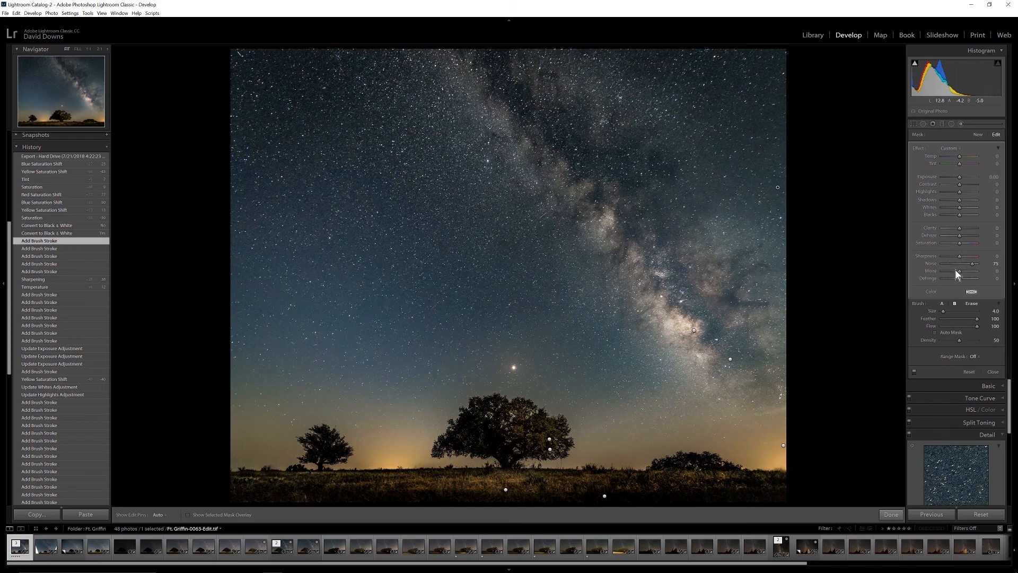
Compare the two Convert to Black & White history states, closing the Adjustment Brush and expanding the Basic settings
{"action": "left_click", "coordinate": [39, 234]}
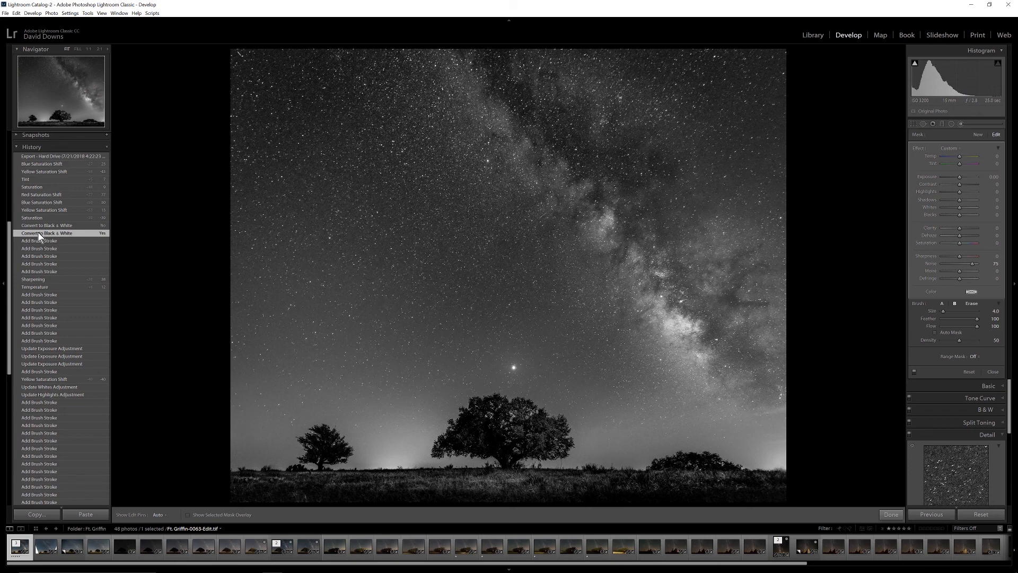
{"action": "left_click", "coordinate": [46, 228]}
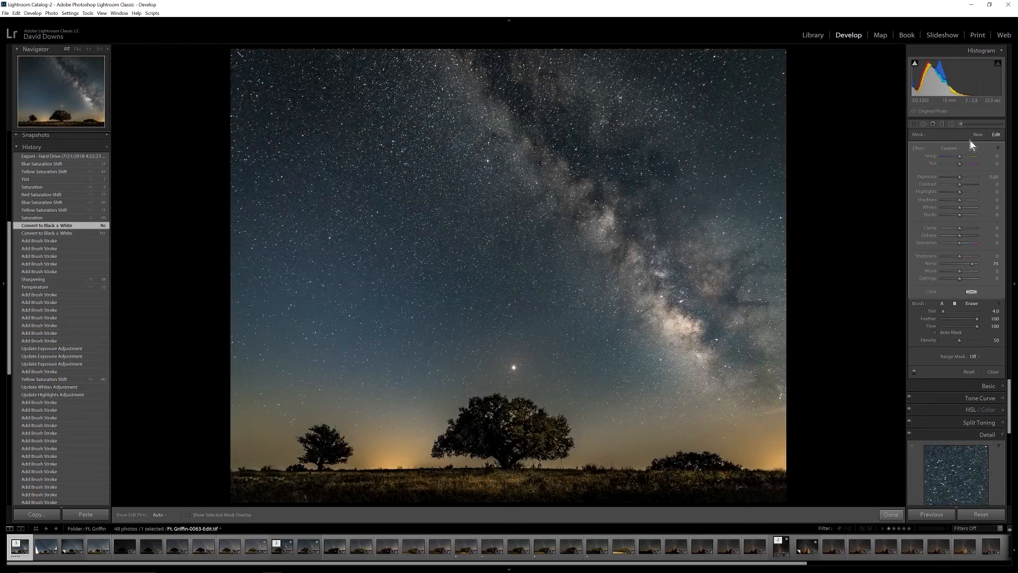
{"action": "left_click", "coordinate": [963, 124]}
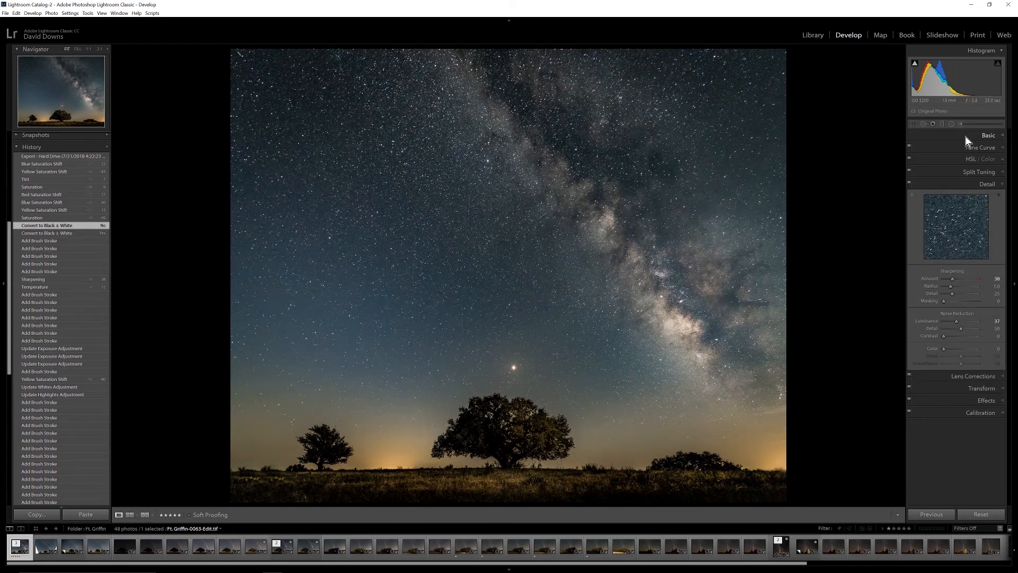
{"action": "left_click", "coordinate": [966, 135]}
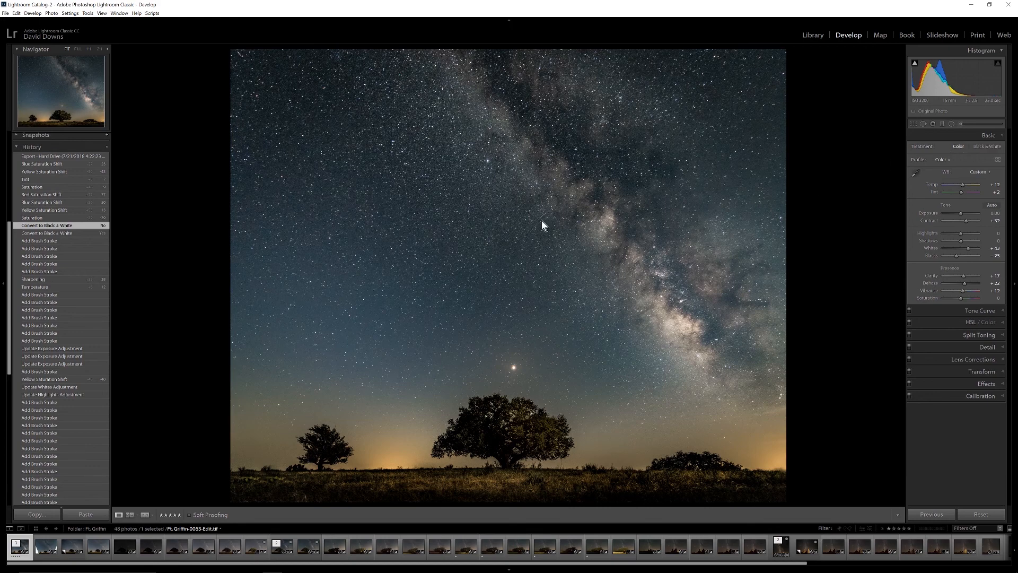
{"action": "scroll", "coordinate": [38, 197], "scroll_direction": "up", "scroll_amount": 5}
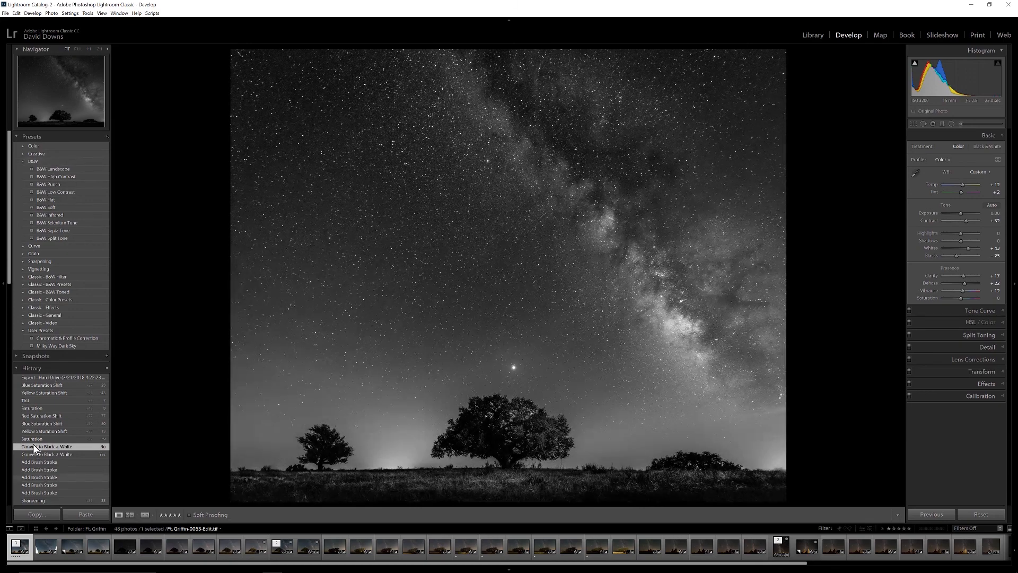
{"action": "left_click", "coordinate": [36, 447]}
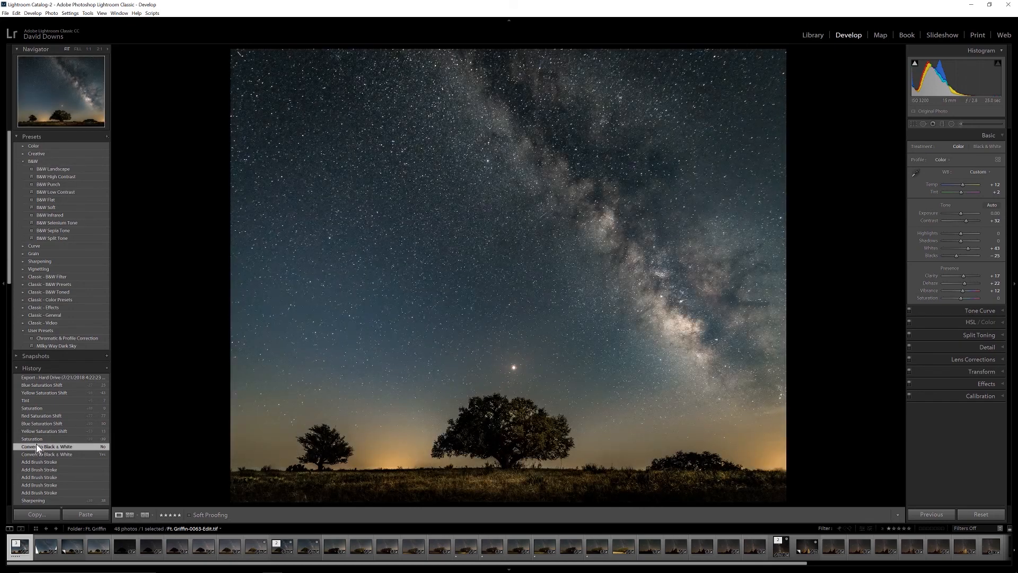
Step the history through the first Saturation state and the Yellow, Blue and Red Saturation Shifts, with the HSL saturation values shown
{"action": "left_click", "coordinate": [36, 440]}
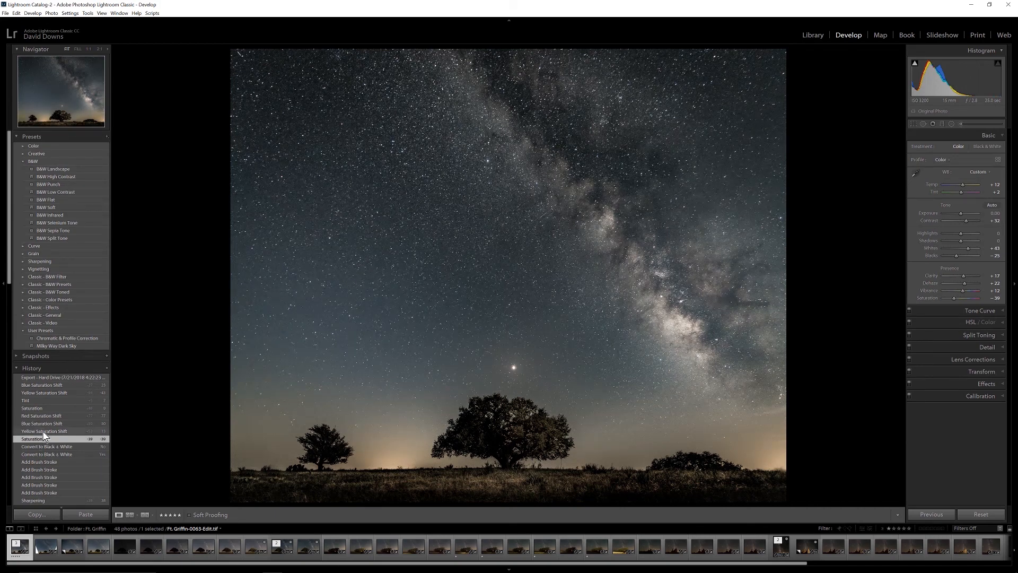
{"action": "left_click", "coordinate": [45, 434]}
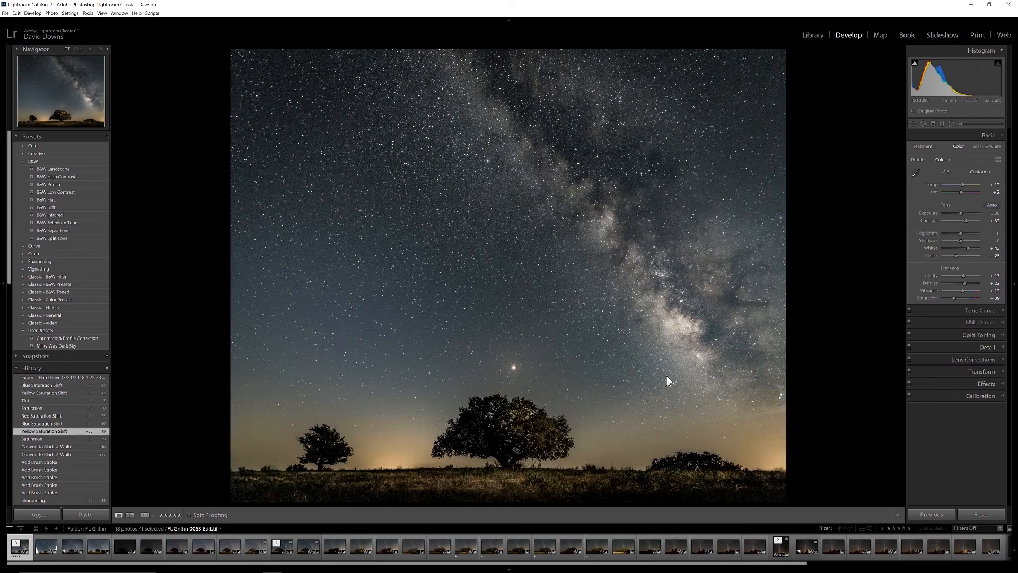
{"action": "left_click", "coordinate": [948, 323]}
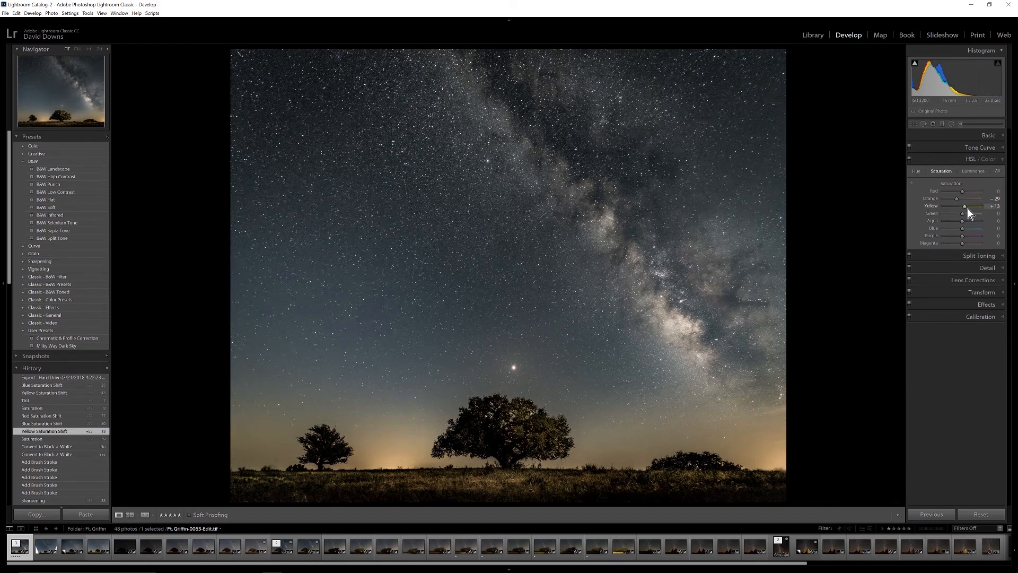
{"action": "left_click", "coordinate": [48, 423]}
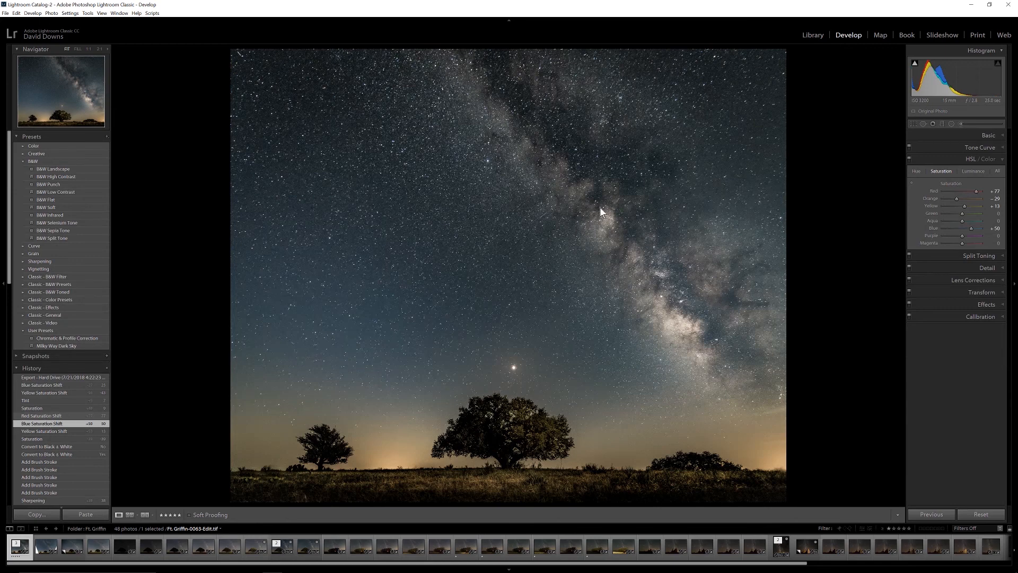
{"action": "left_click", "coordinate": [33, 414]}
Show the second Saturation state and the Tint state, and inspect their values in the Basic settings
{"action": "left_click", "coordinate": [33, 408]}
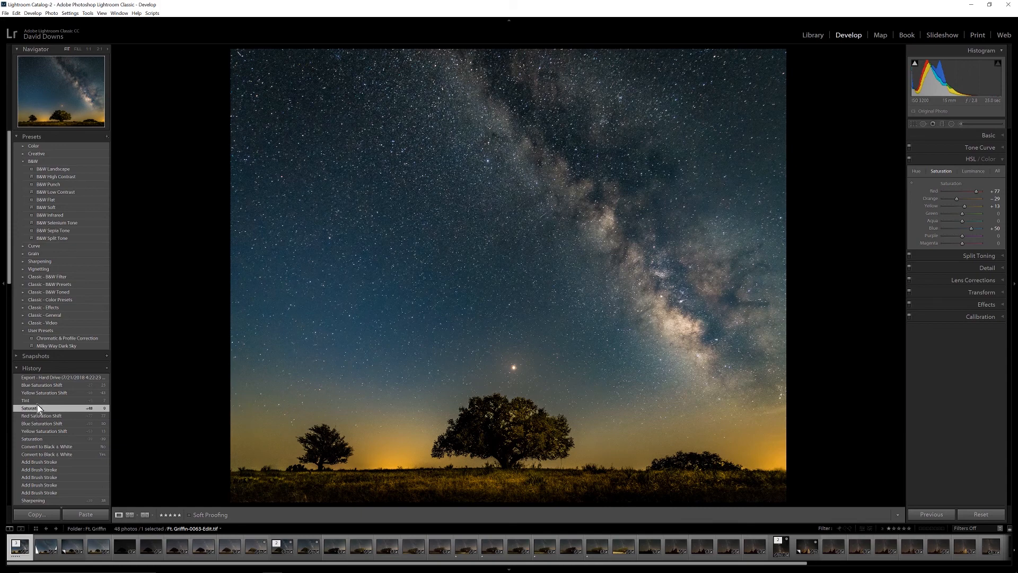
{"action": "left_click", "coordinate": [42, 401]}
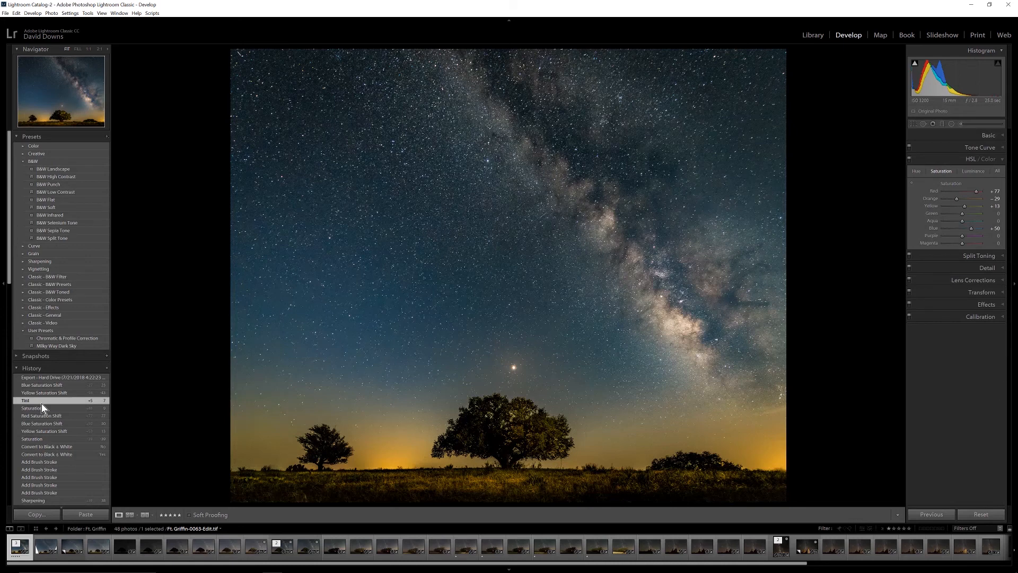
{"action": "left_click", "coordinate": [961, 136]}
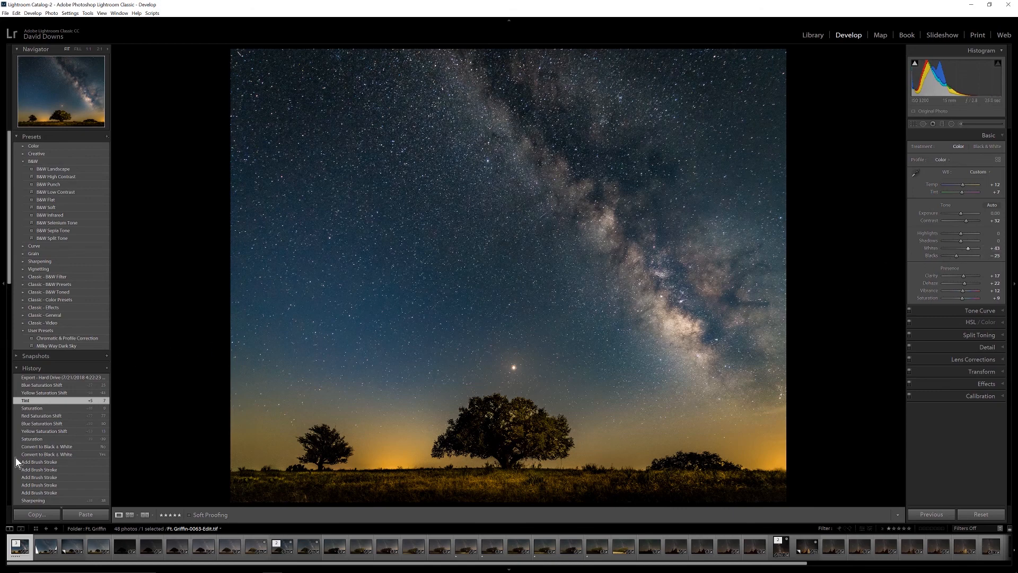
Step the history through the last Yellow and Blue Saturation Shift states up to the Export - Hard Drive state
{"action": "left_click", "coordinate": [54, 393]}
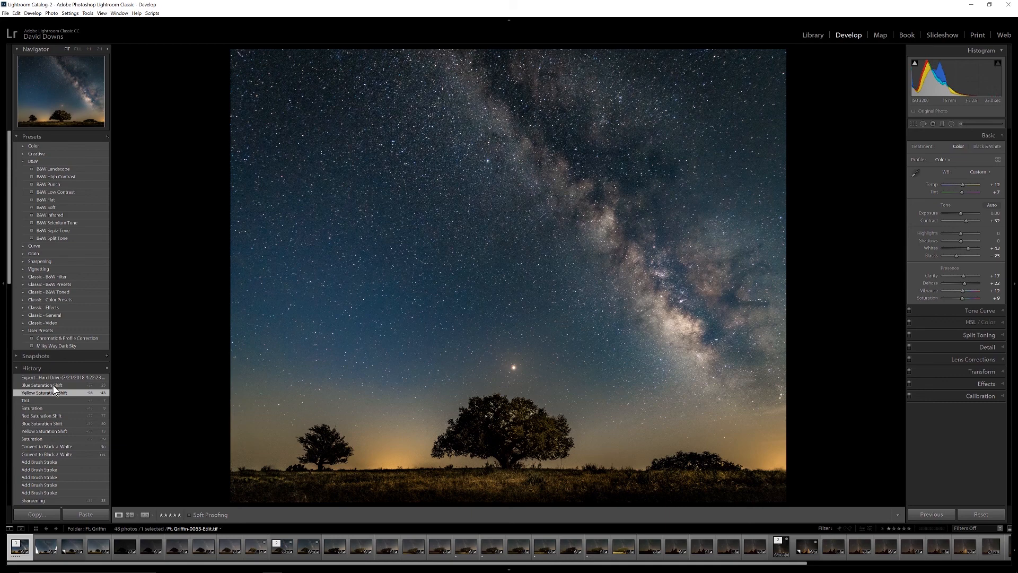
{"action": "left_click", "coordinate": [54, 385]}
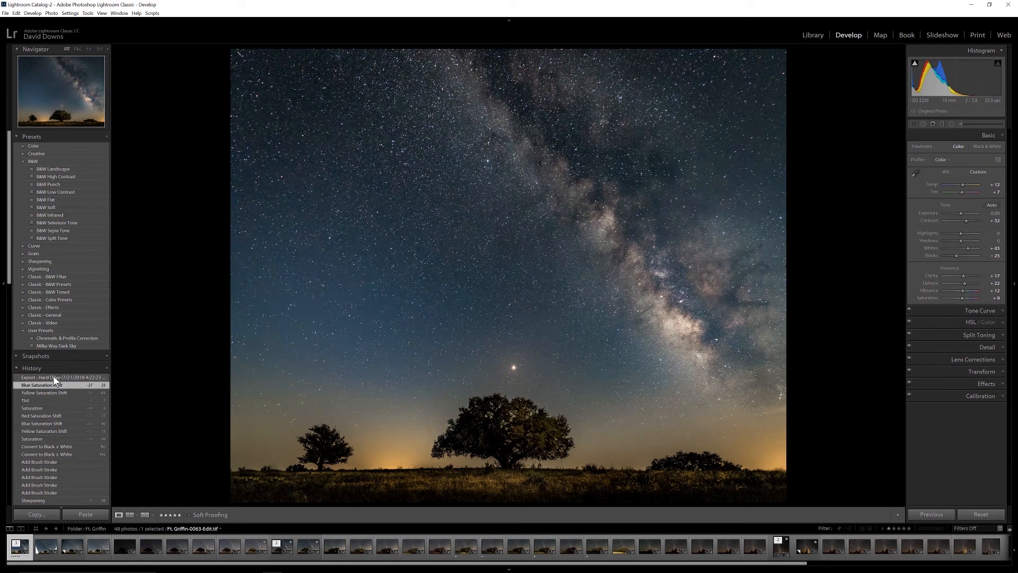
{"action": "left_click", "coordinate": [55, 378]}
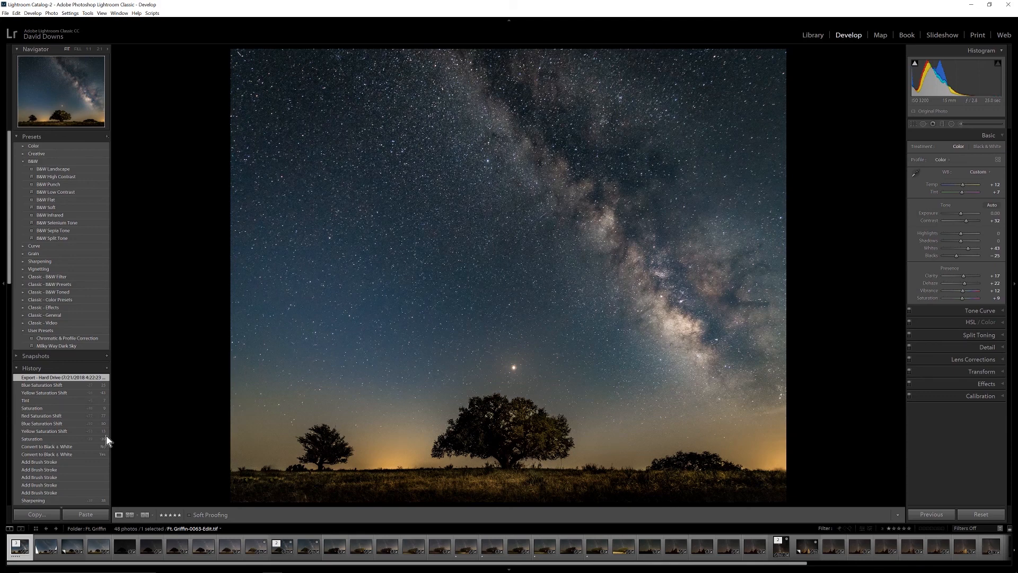
Compare the desaturated Saturation state above Convert to Black & White with the last Blue Saturation Shift, ending on the Export - Hard Drive state
{"action": "left_click", "coordinate": [44, 440]}
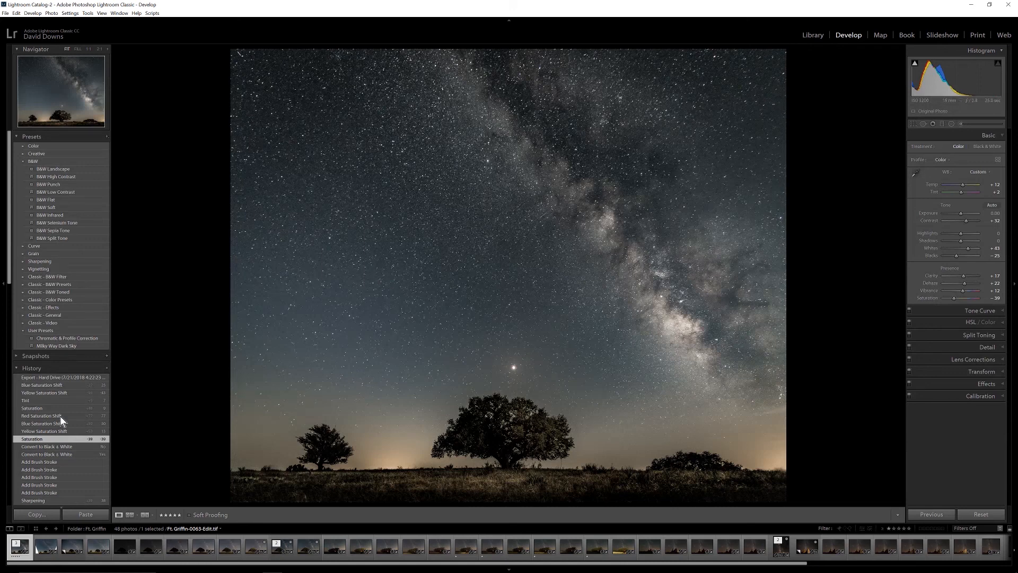
{"action": "left_click", "coordinate": [50, 386]}
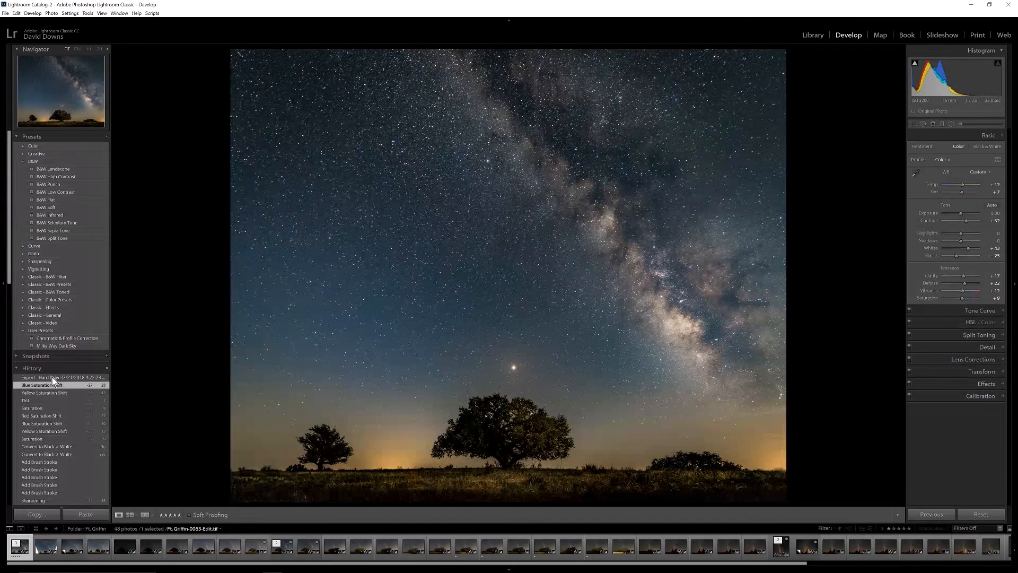
{"action": "left_click", "coordinate": [52, 377]}
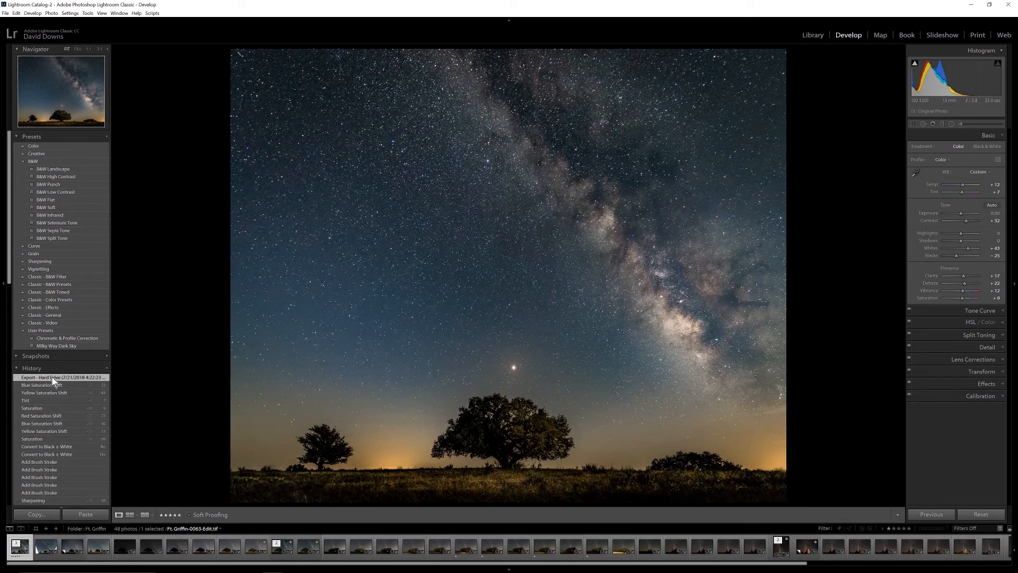